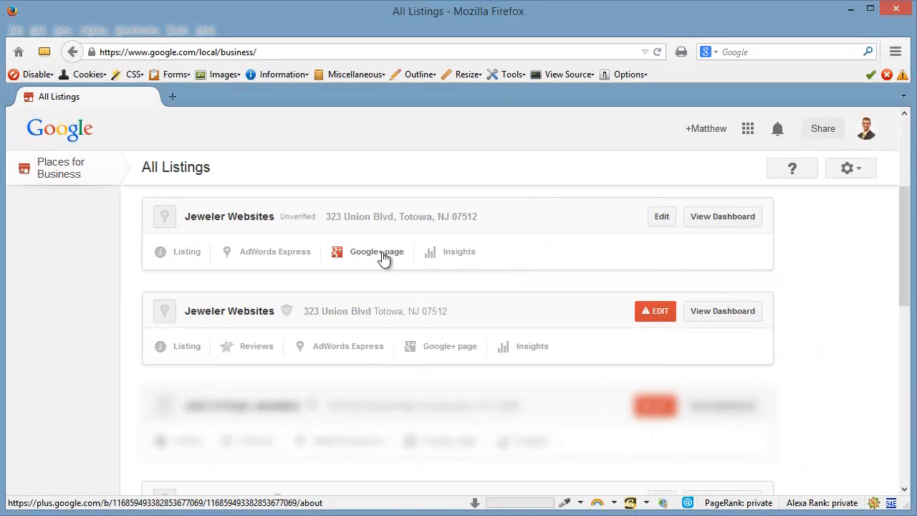
# Open the unverified Jeweler Websites listing's Google+ page in a new tab and read the notice about its blocked status.
pyautogui.rightClick(384, 256)
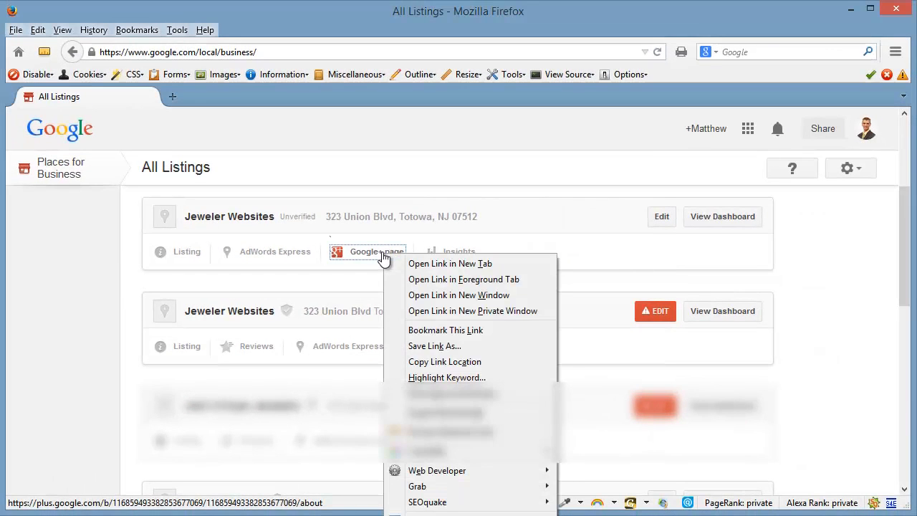
pyautogui.click(429, 265)
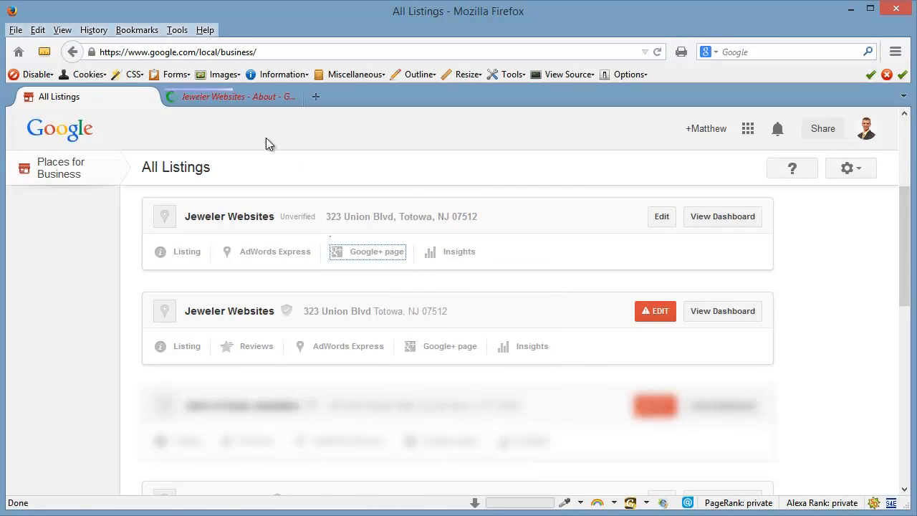
pyautogui.click(216, 101)
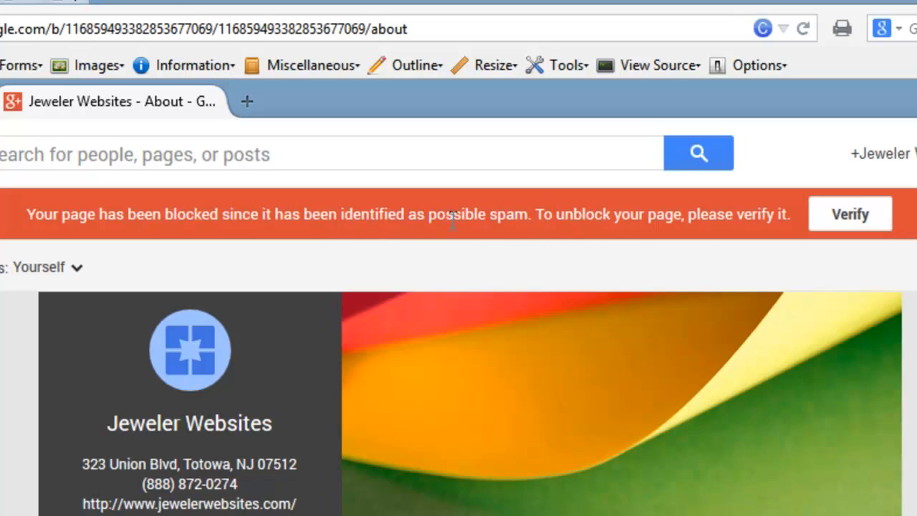
pyautogui.moveTo(413, 214); pyautogui.dragTo(535, 214)
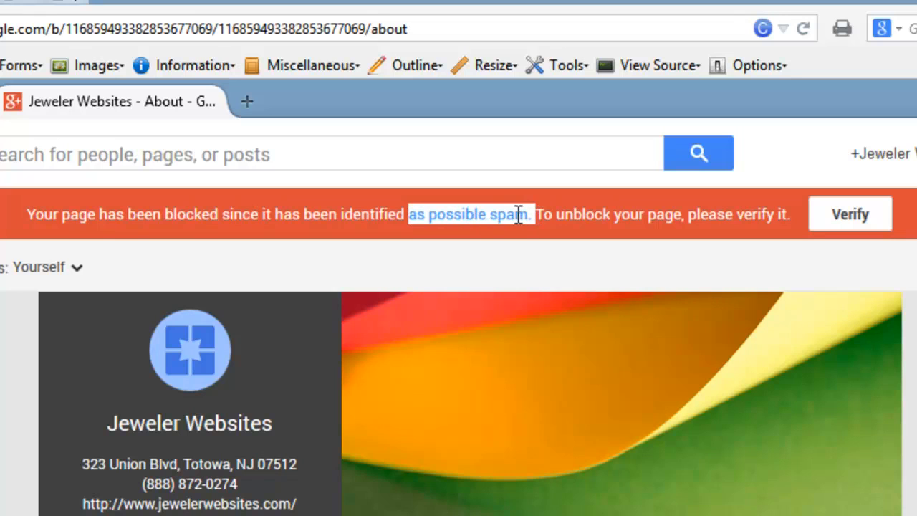
pyautogui.click(519, 215)
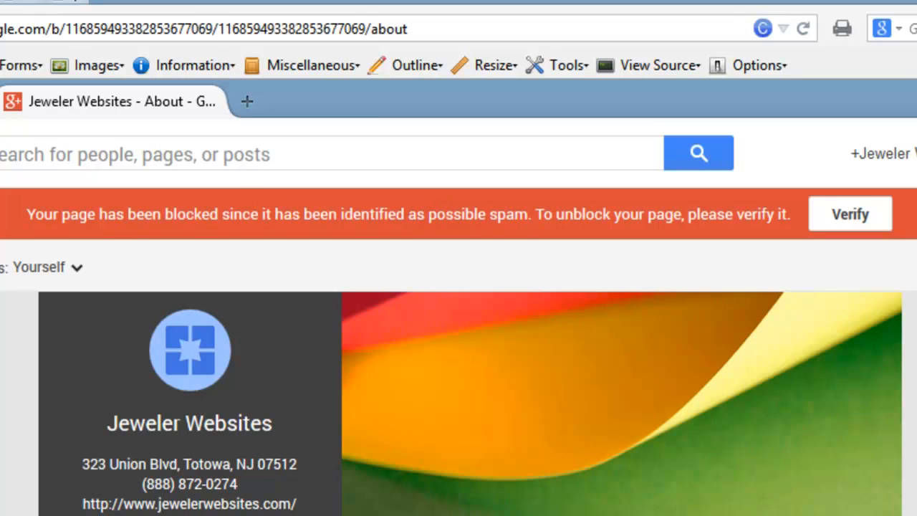
# Return to All Listings, open the verified Jeweler Websites listing's Google+ page in a new tab and look over its About section.
pyautogui.click(16, 102)
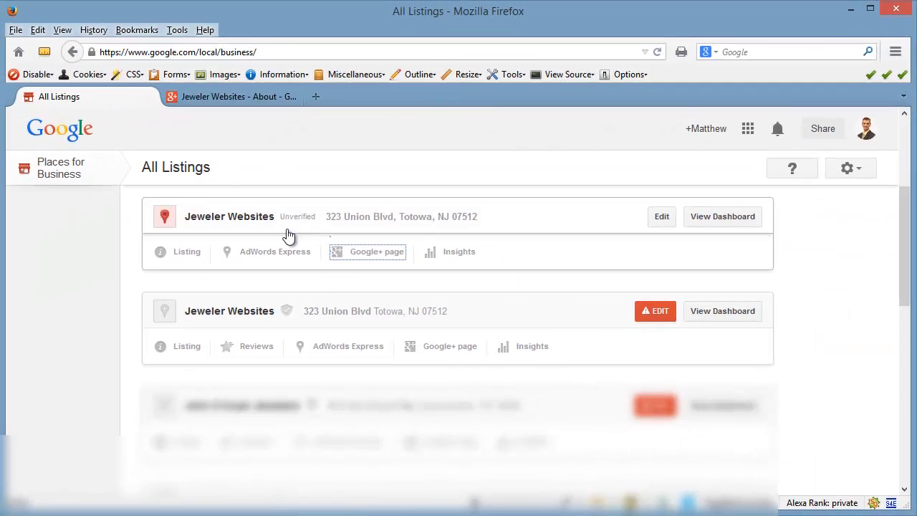
pyautogui.middleClick(443, 351)
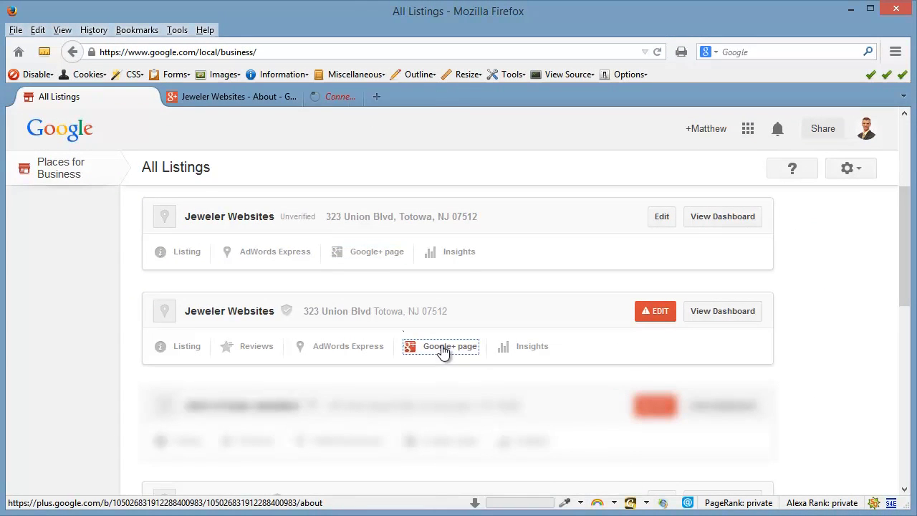
pyautogui.click(369, 97)
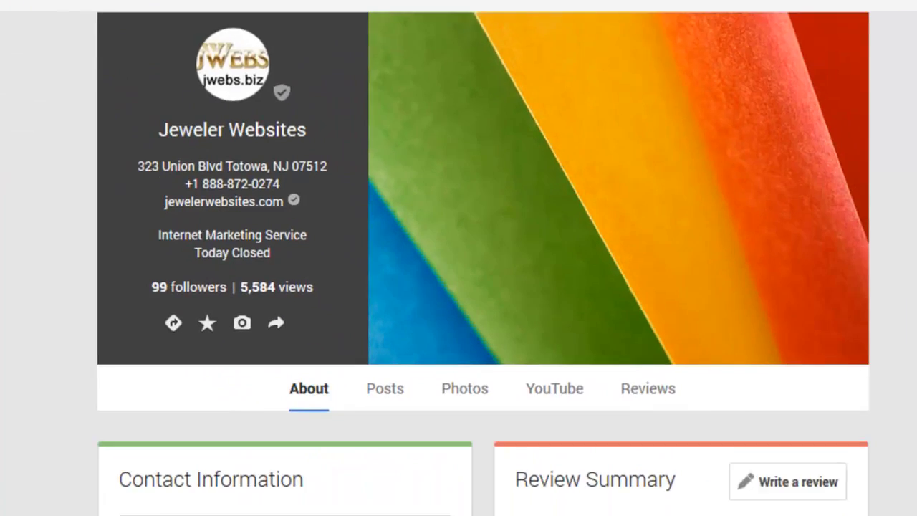
pyautogui.scroll(-4, 459, 287)
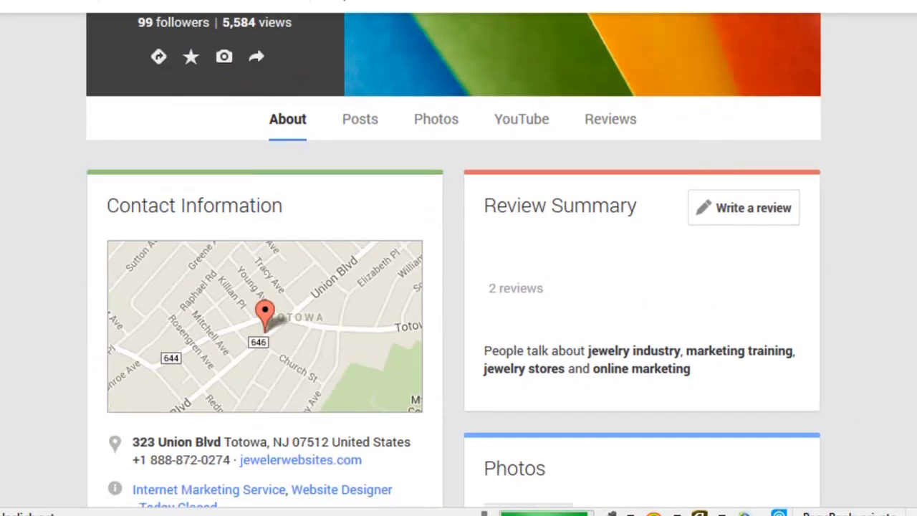
pyautogui.scroll(3, 539, 233)
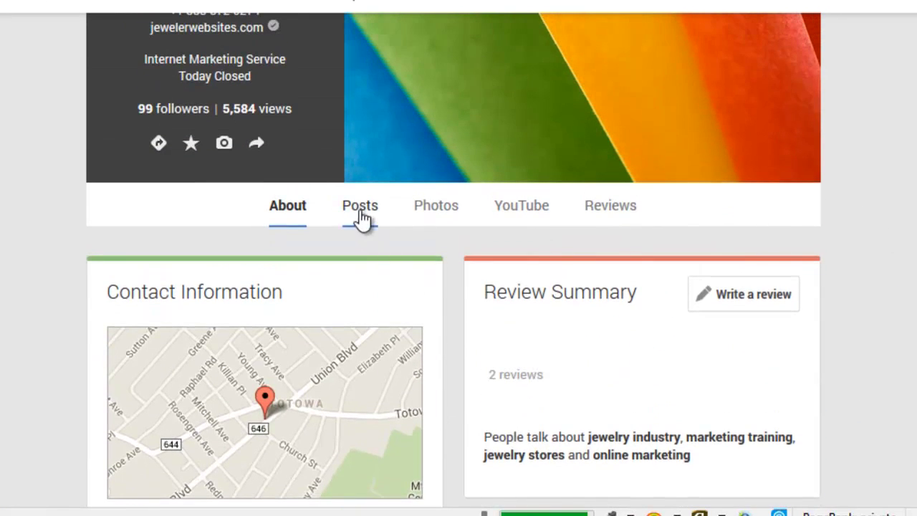
# Review the posts and circles on the verified Jeweler Websites Google+ page.
pyautogui.click(362, 208)
pyautogui.scroll(-5, 380, 218)
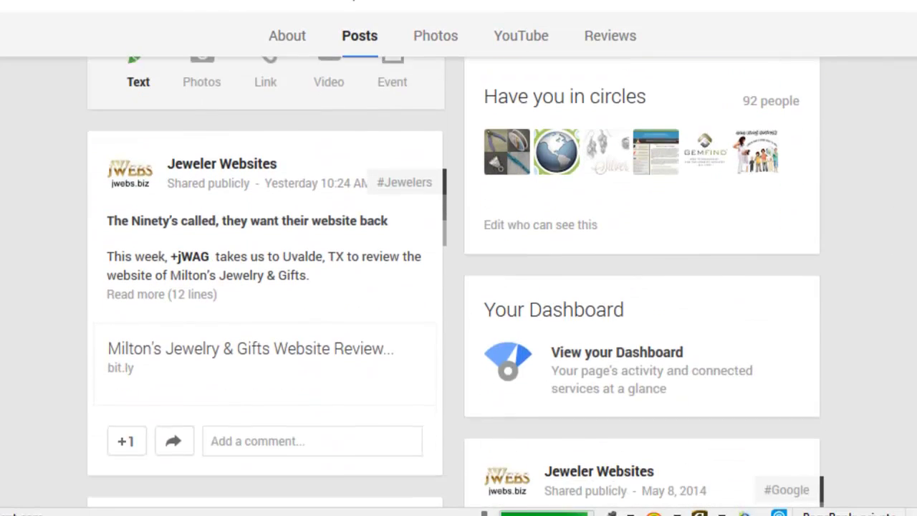
pyautogui.scroll(-3, 458, 287)
pyautogui.scroll(6, 458, 286)
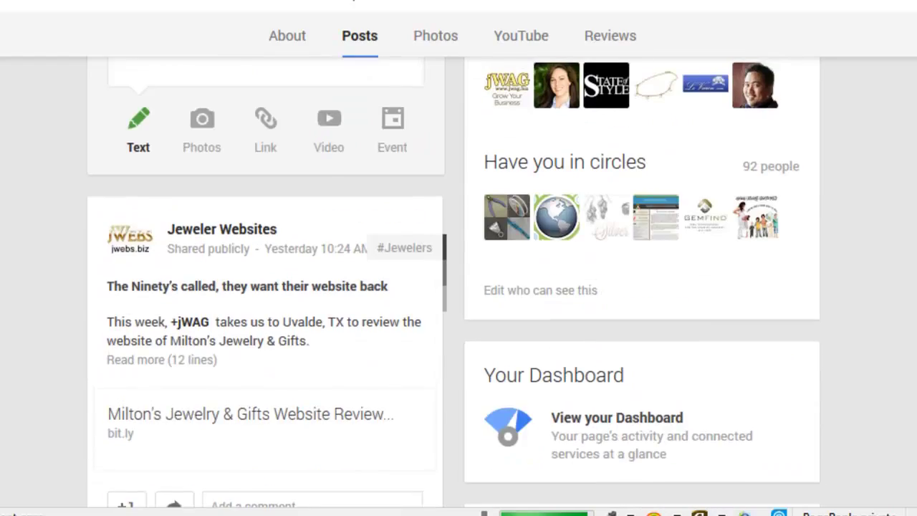
pyautogui.scroll(5, 458, 287)
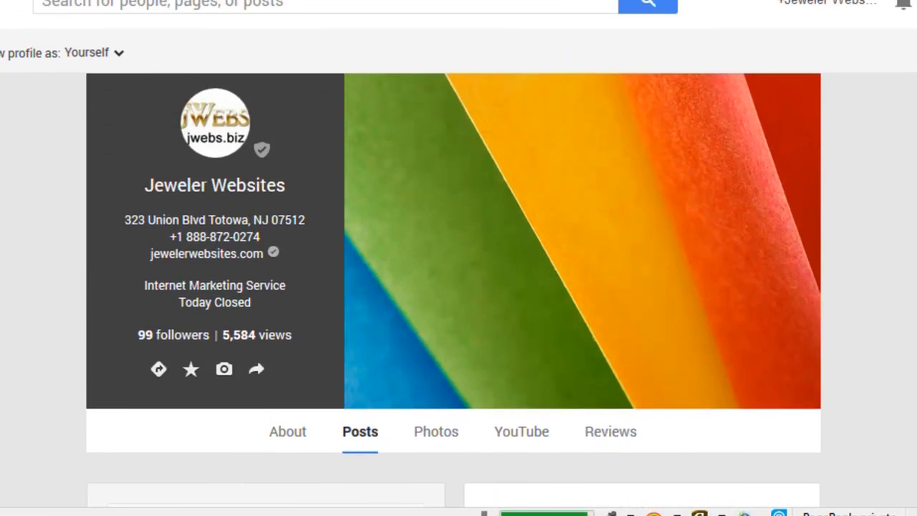
pyautogui.scroll(-2, 459, 287)
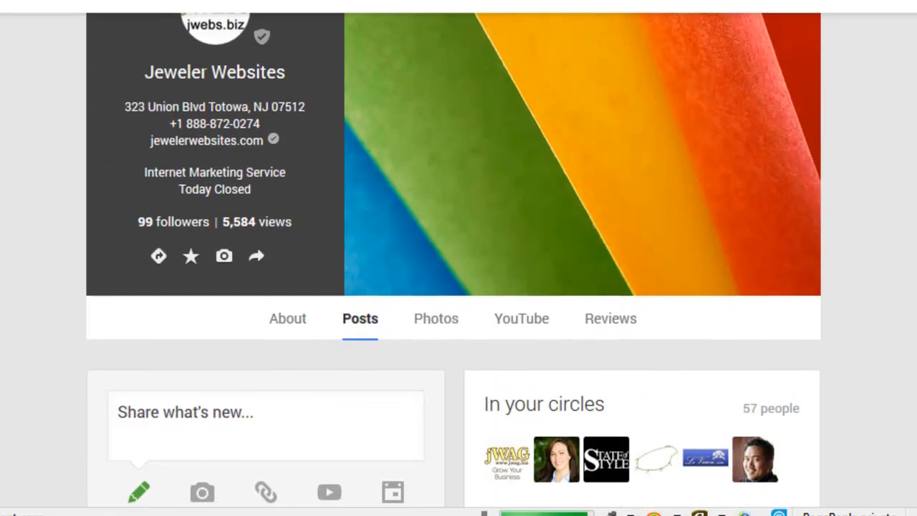
# View the YouTube videos shown on the verified Jeweler Websites Google+ page.
pyautogui.click(526, 337)
pyautogui.scroll(-6, 712, 334)
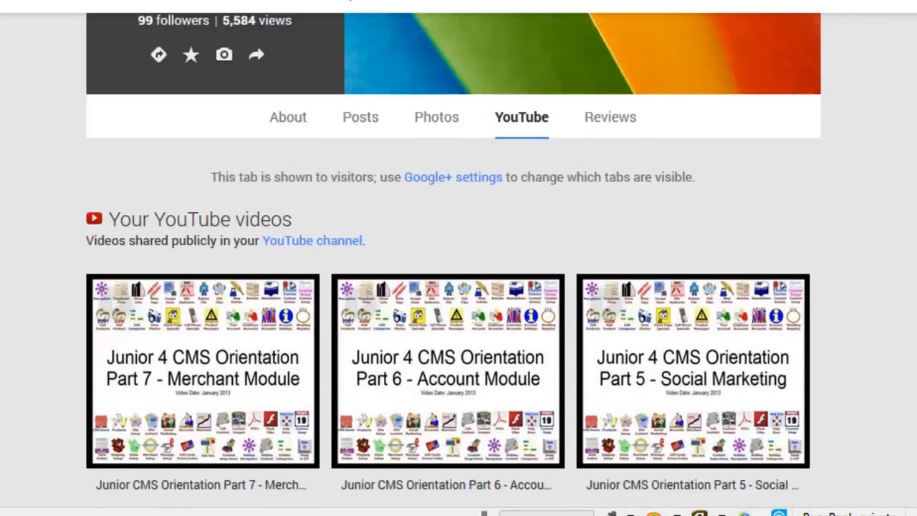
pyautogui.scroll(6, 895, 286)
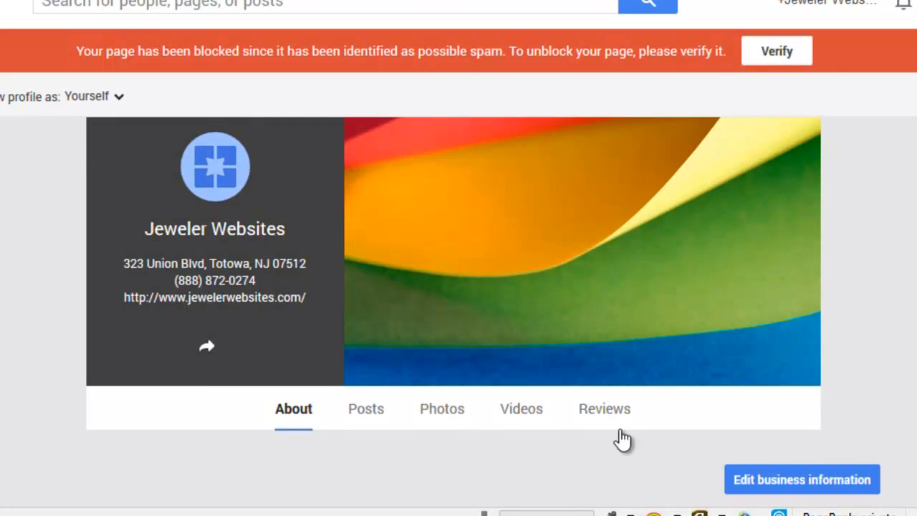
# Check the Videos and Posts sections of the blocked, unverified Jeweler Websites page, finishing on its About section.
pyautogui.click(527, 419)
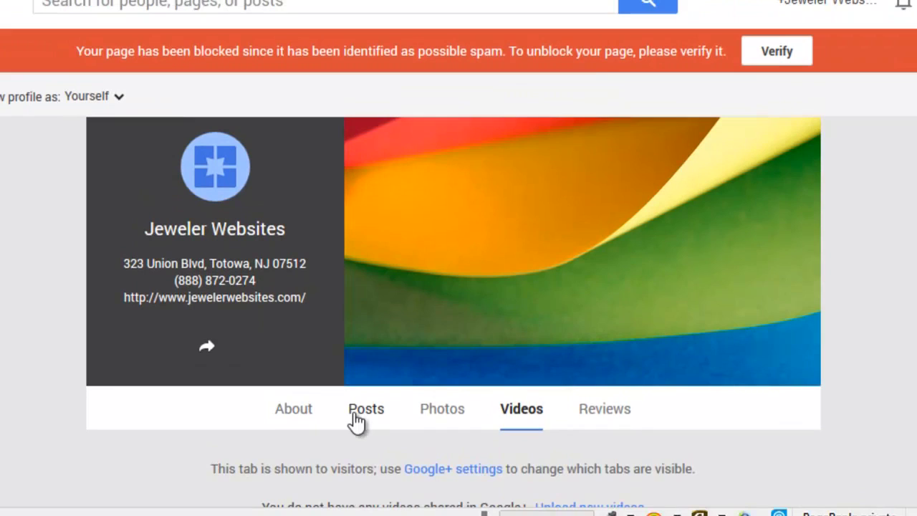
pyautogui.click(359, 414)
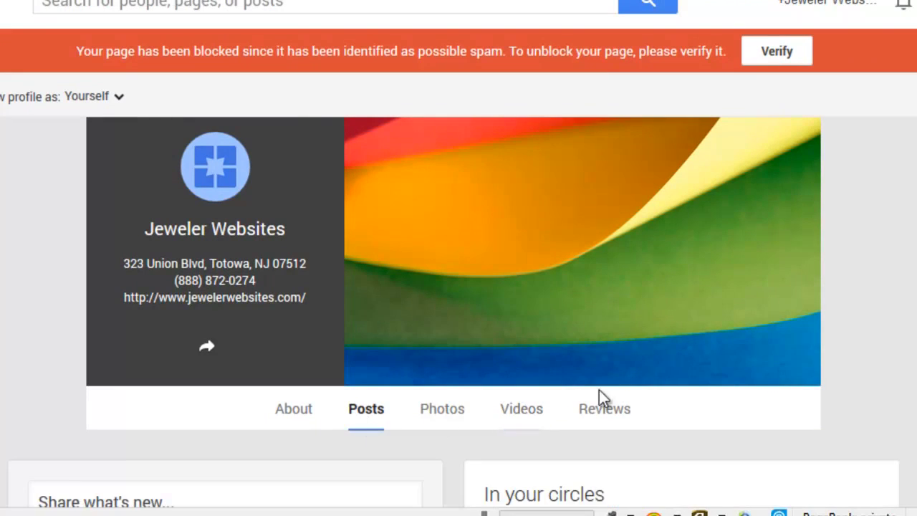
pyautogui.scroll(-4, 459, 286)
pyautogui.scroll(4, 459, 287)
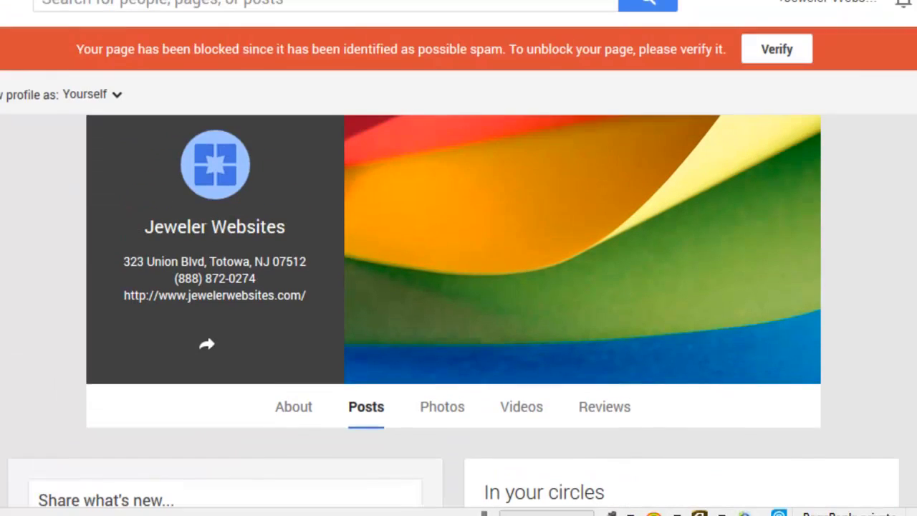
pyautogui.click(521, 409)
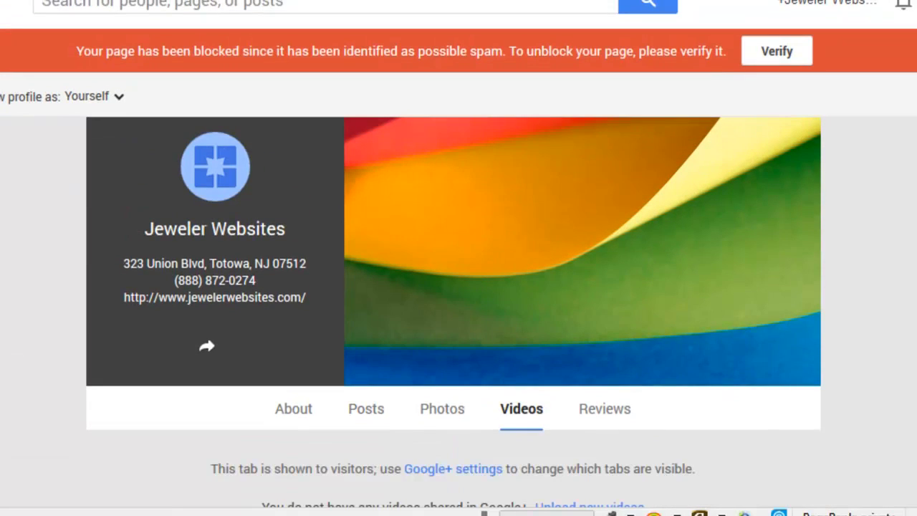
pyautogui.click(295, 413)
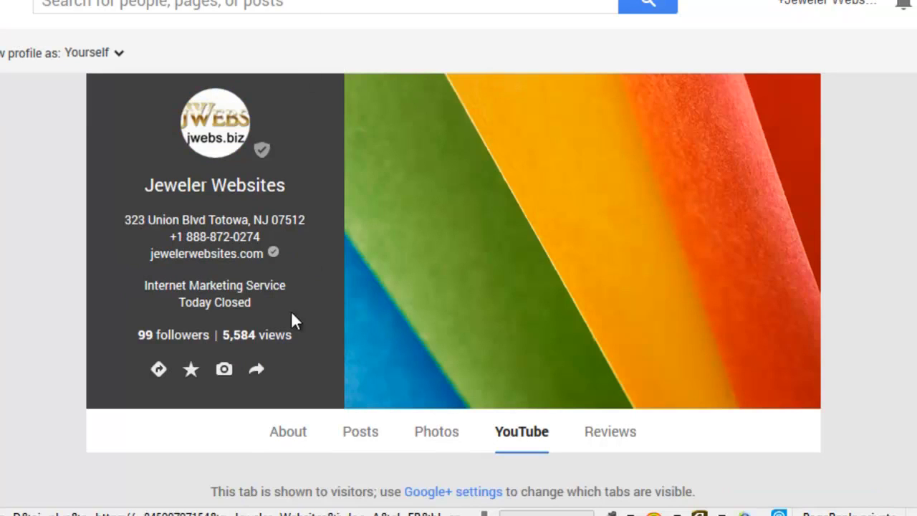
# Review the verified page's About section, including its contact information, business description, Google+ URL and people.
pyautogui.click(291, 433)
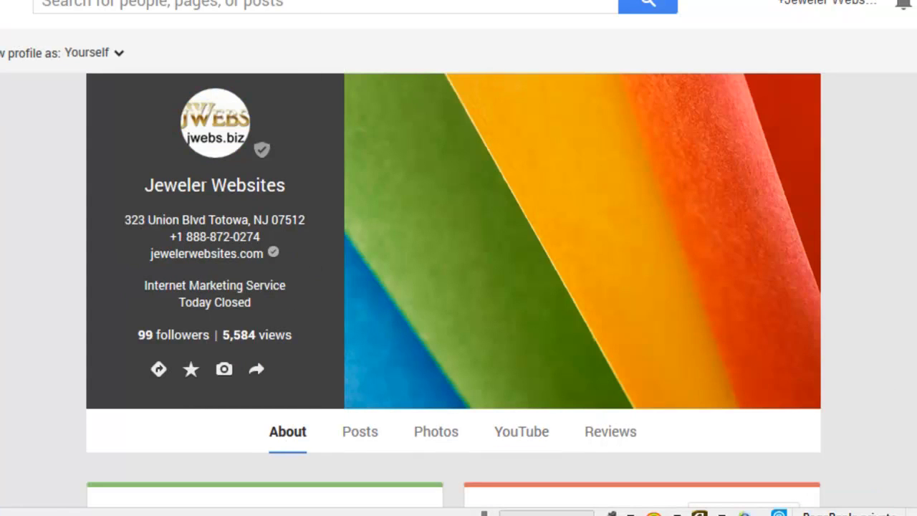
pyautogui.scroll(-2, 458, 258)
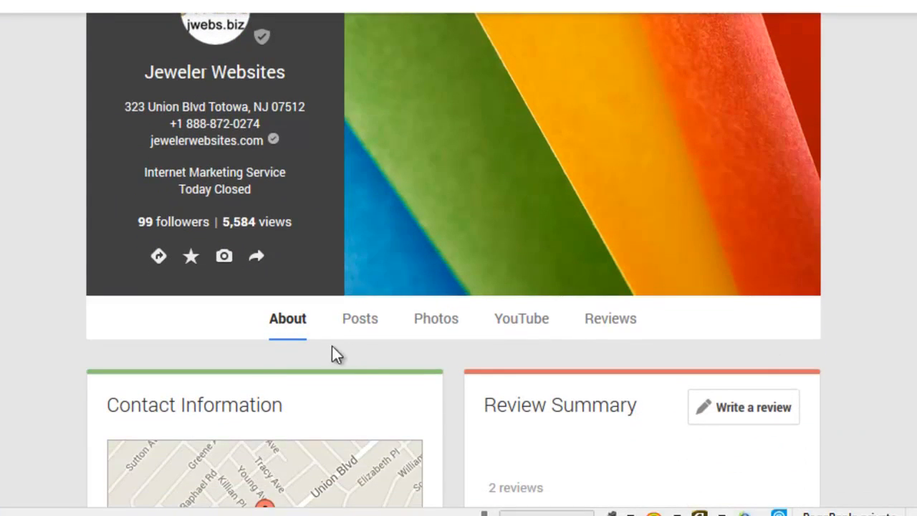
pyautogui.scroll(-6, 458, 258)
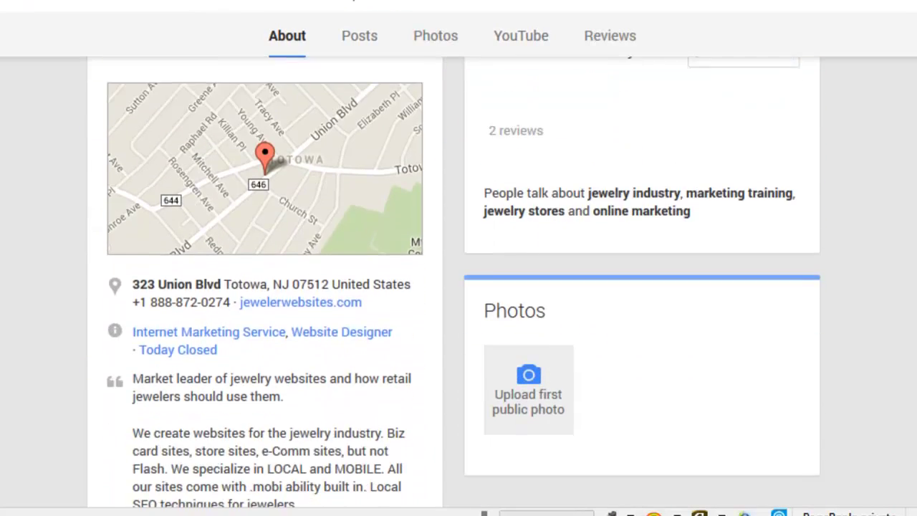
pyautogui.scroll(-10, 459, 258)
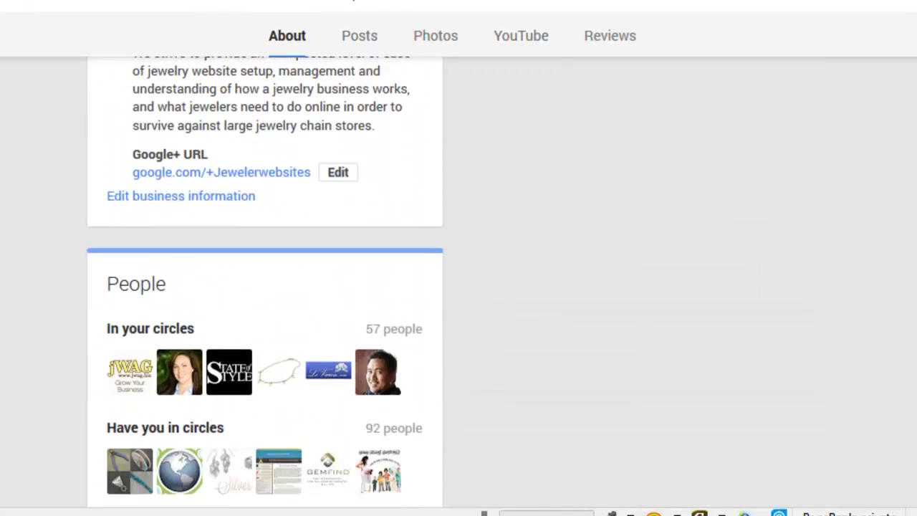
pyautogui.scroll(-2, 459, 258)
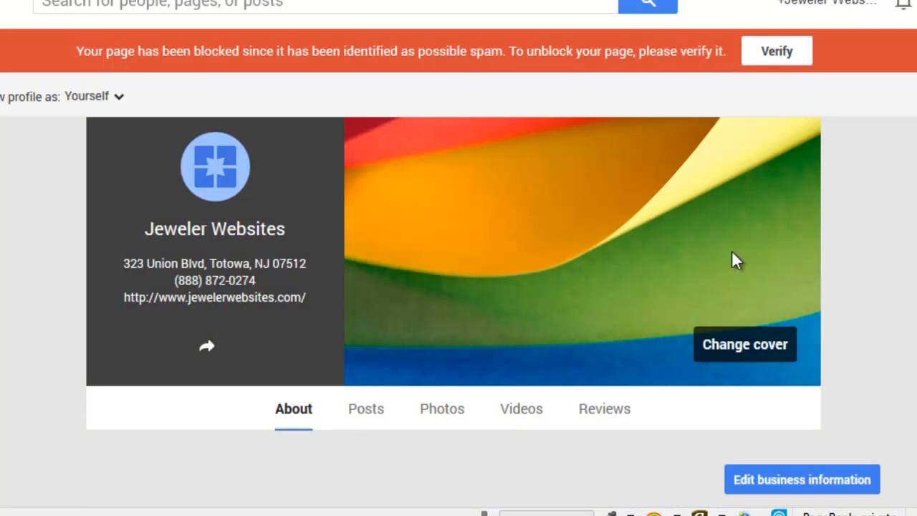
# Examine the category, hours, contact details and address on the unverified page's About section, and compare with the verified page.
pyautogui.scroll(-10, 459, 287)
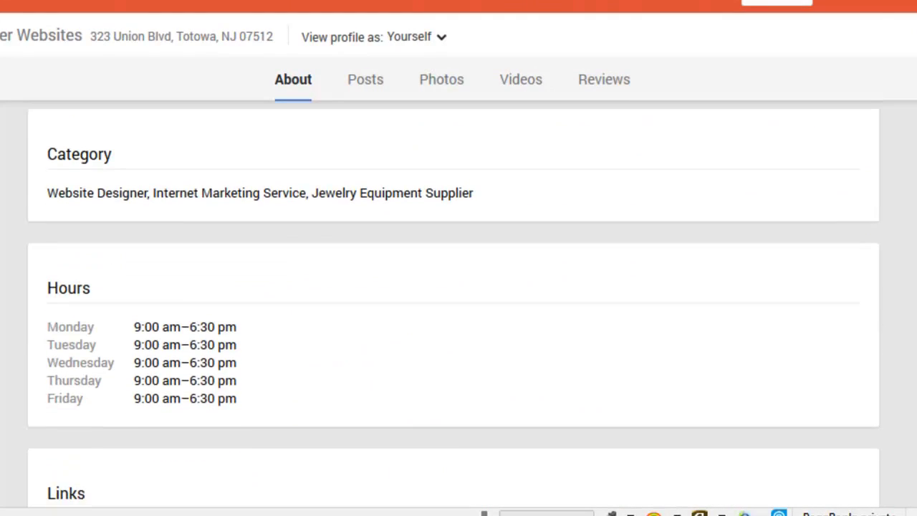
pyautogui.scroll(-6, 459, 301)
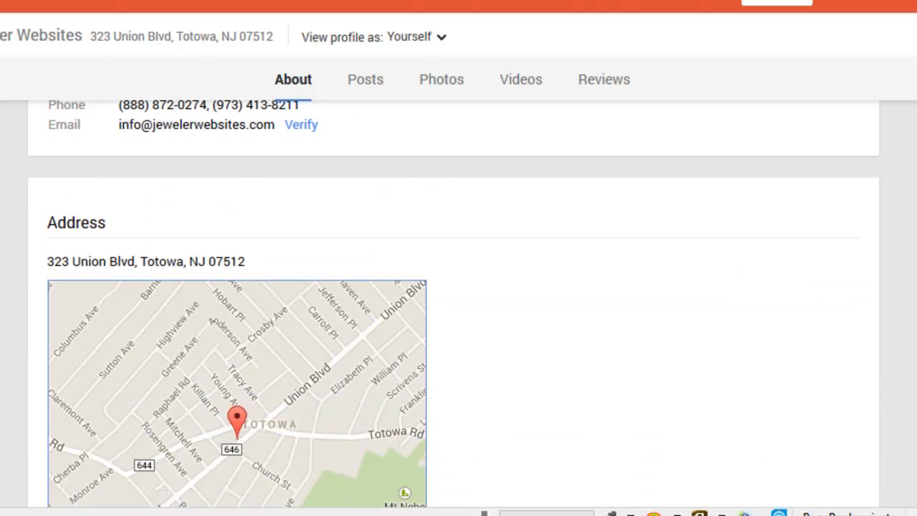
pyautogui.scroll(-2, 459, 301)
pyautogui.scroll(12, 458, 301)
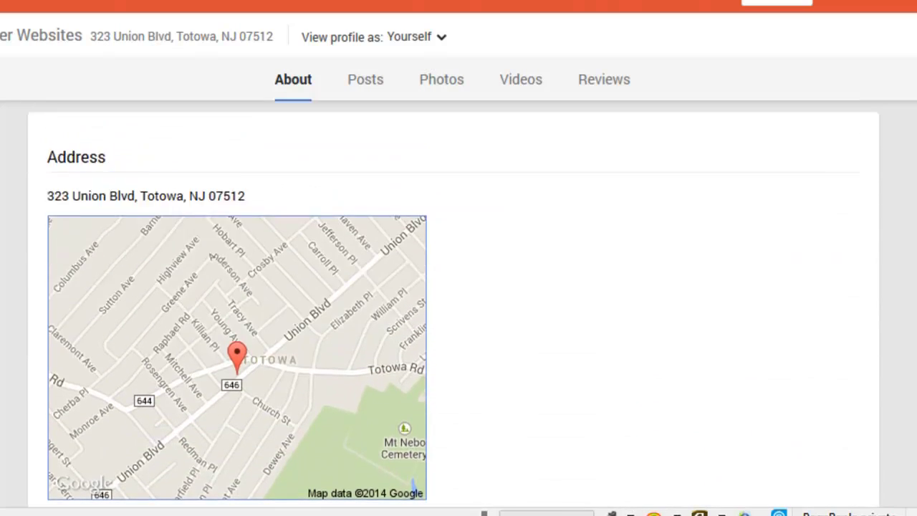
pyautogui.scroll(3, 459, 301)
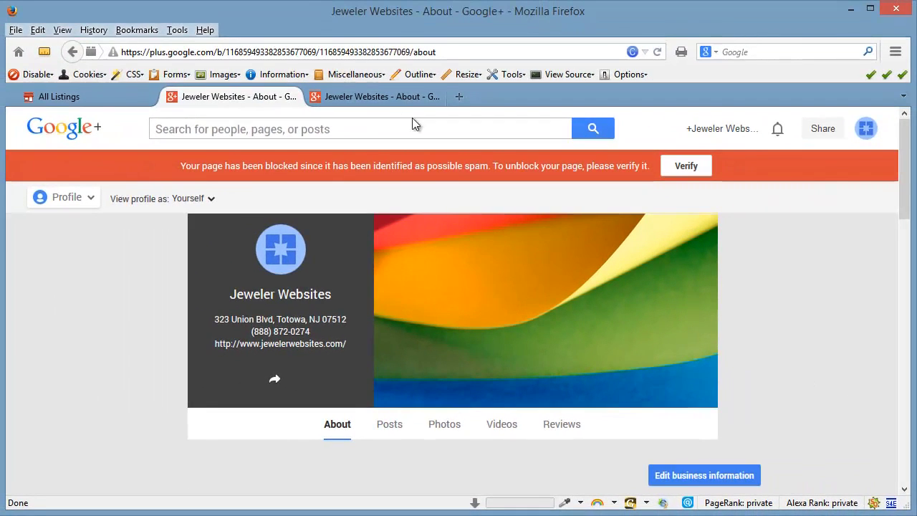
pyautogui.click(385, 96)
pyautogui.scroll(10, 678, 280)
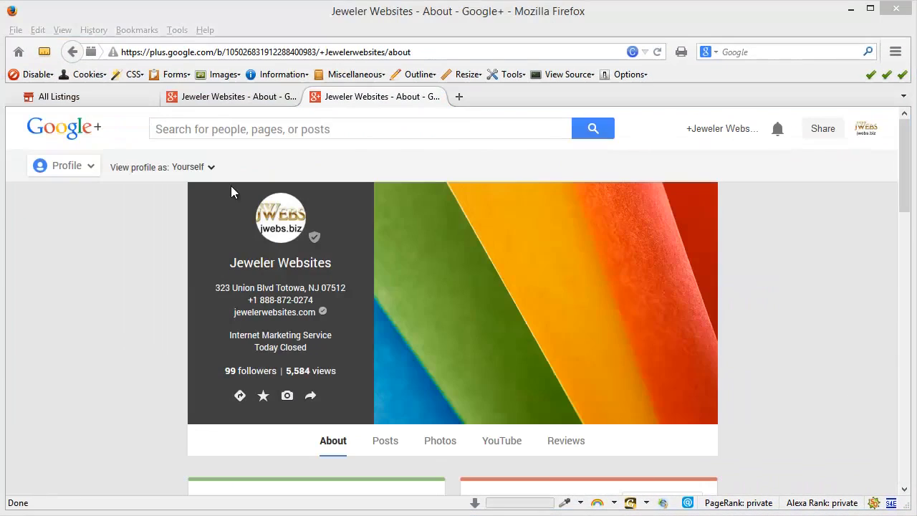
# Open the unverified Jeweler Websites listing for editing from All Listings and bring up its removal confirmation.
pyautogui.click(91, 99)
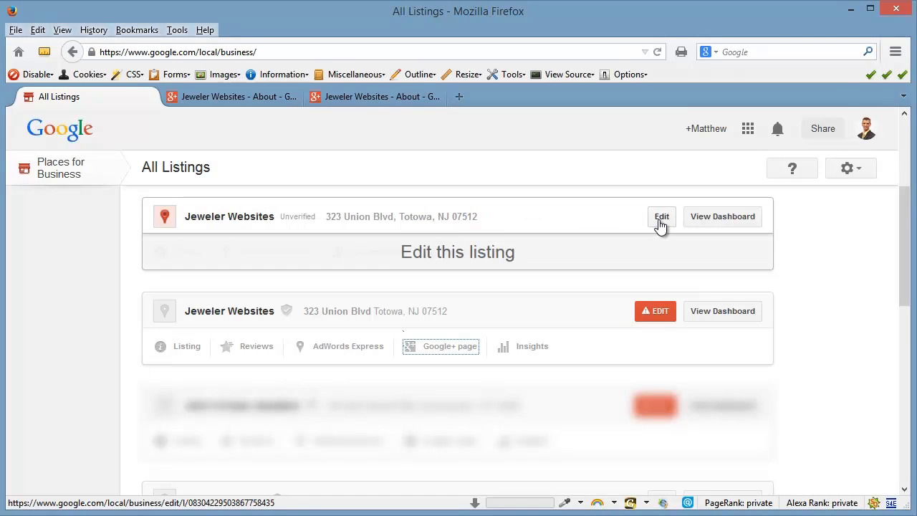
pyautogui.click(661, 218)
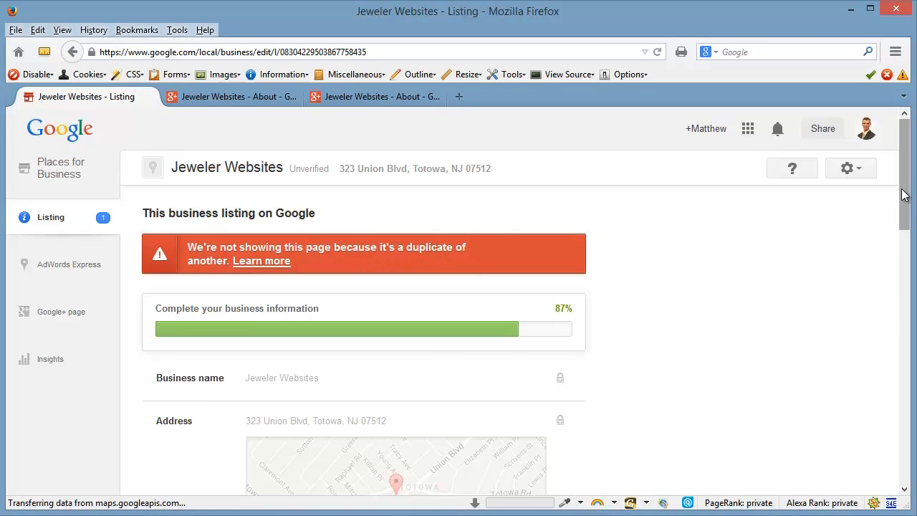
pyautogui.moveTo(903, 194); pyautogui.dragTo(895, 443)
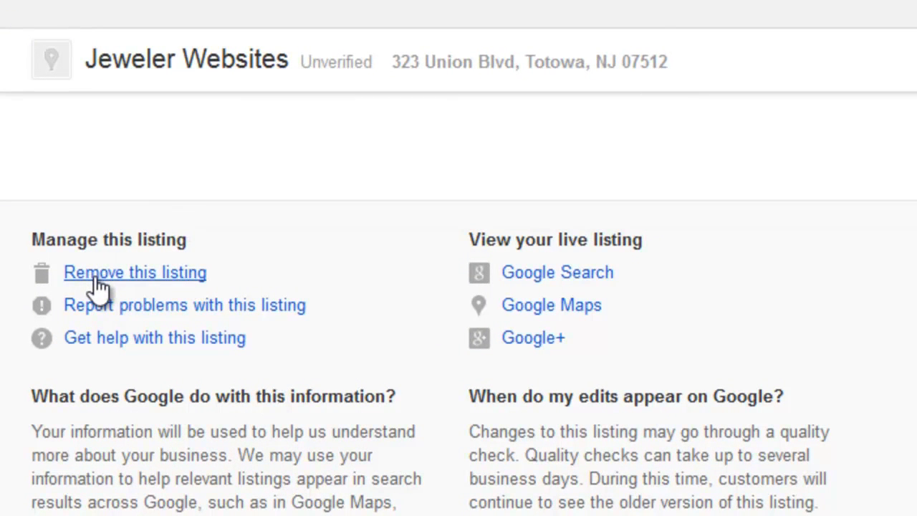
pyautogui.click(98, 285)
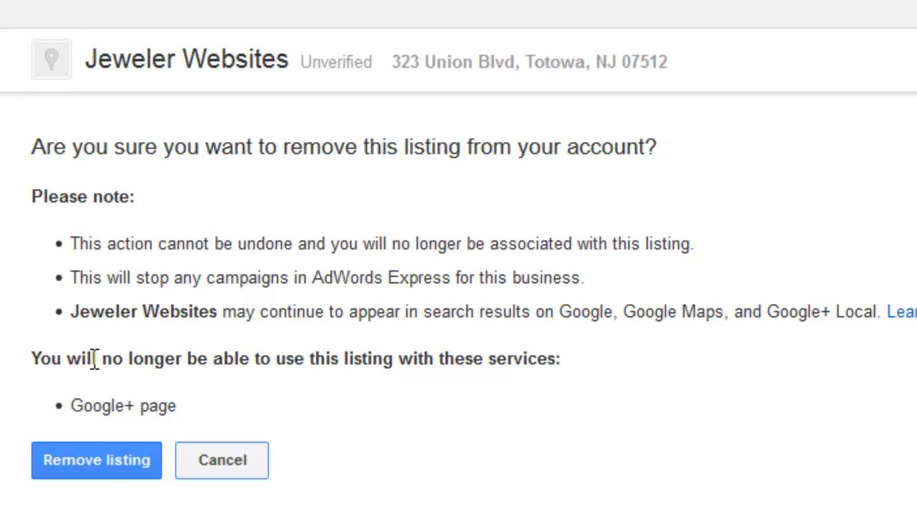
# Review which services the listing can no longer be used with after removal, including the Google+ page, and cancel the removal.
pyautogui.moveTo(53, 360); pyautogui.dragTo(550, 356)
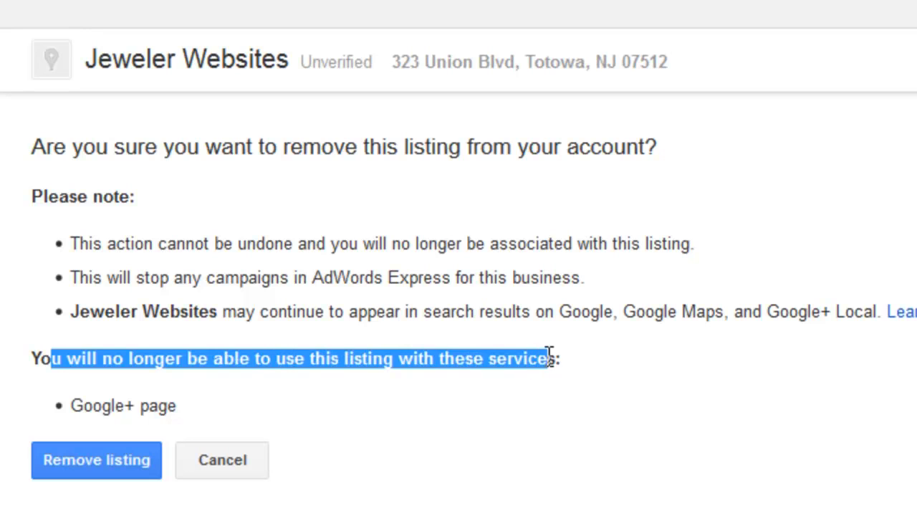
pyautogui.click(550, 357)
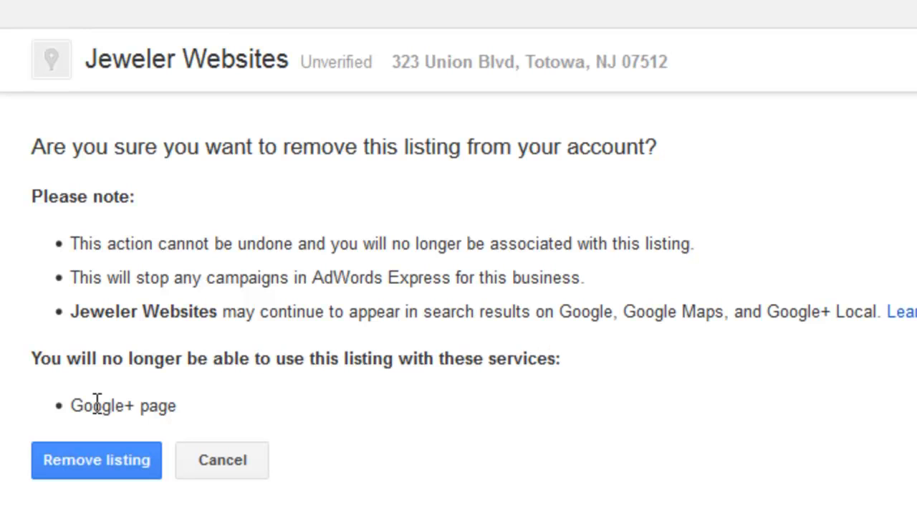
pyautogui.moveTo(71, 405); pyautogui.dragTo(169, 414)
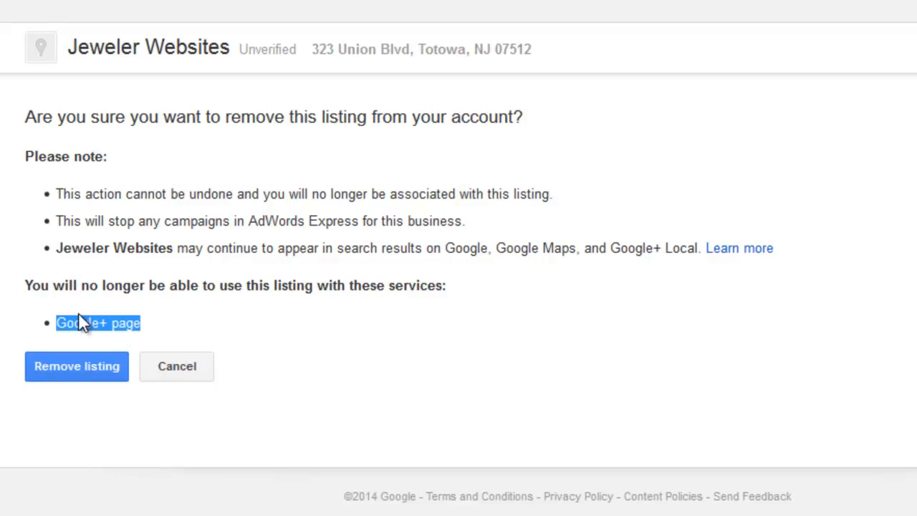
pyautogui.click(81, 317)
pyautogui.moveTo(81, 318); pyautogui.dragTo(129, 321)
pyautogui.click(130, 320)
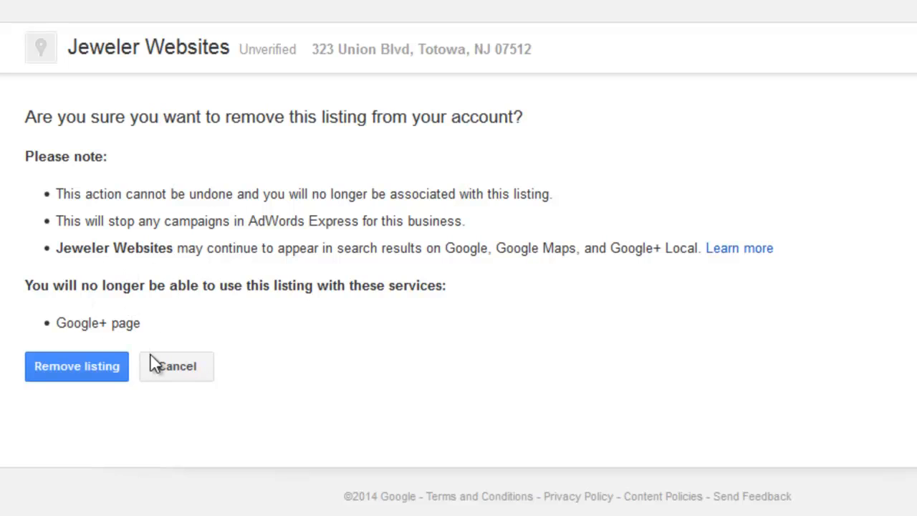
pyautogui.click(179, 367)
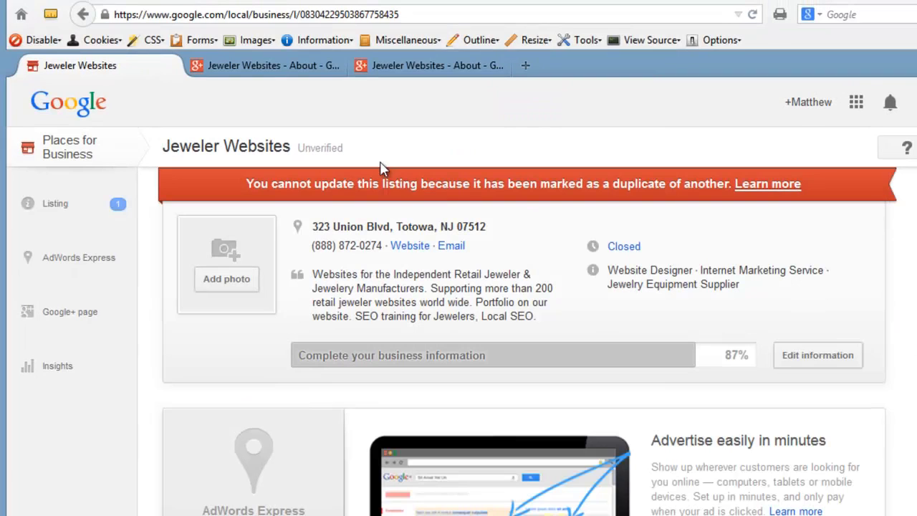
# Open the dashboard of the blocked Jeweler Websites Google+ page and look through its cards.
pyautogui.click(299, 71)
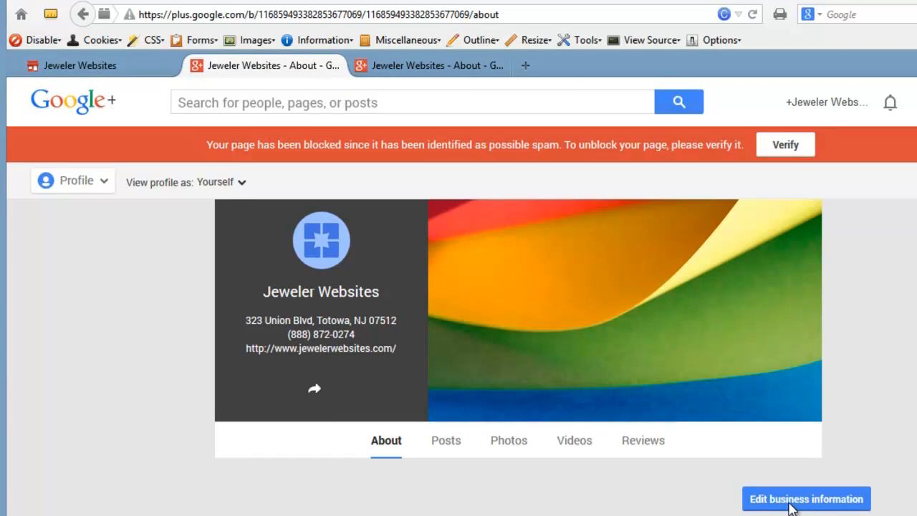
pyautogui.click(58, 188)
pyautogui.click(59, 226)
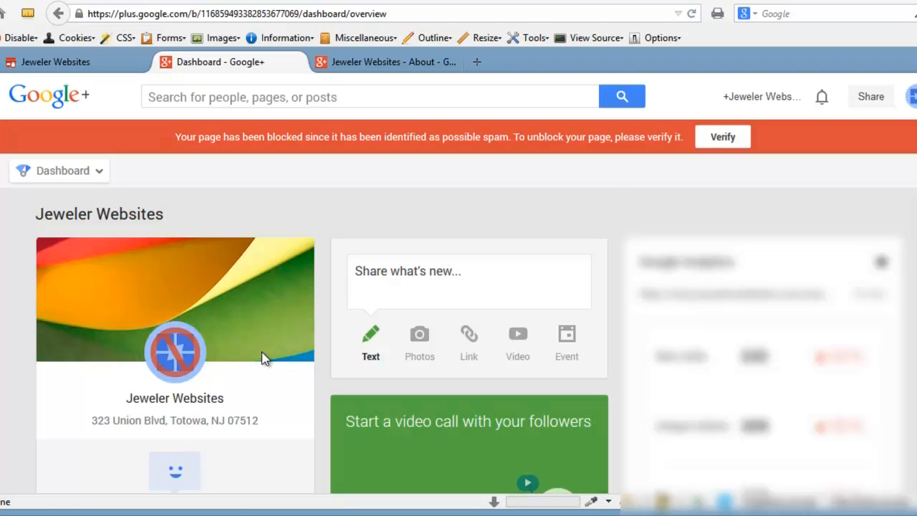
pyautogui.scroll(-5, 262, 358)
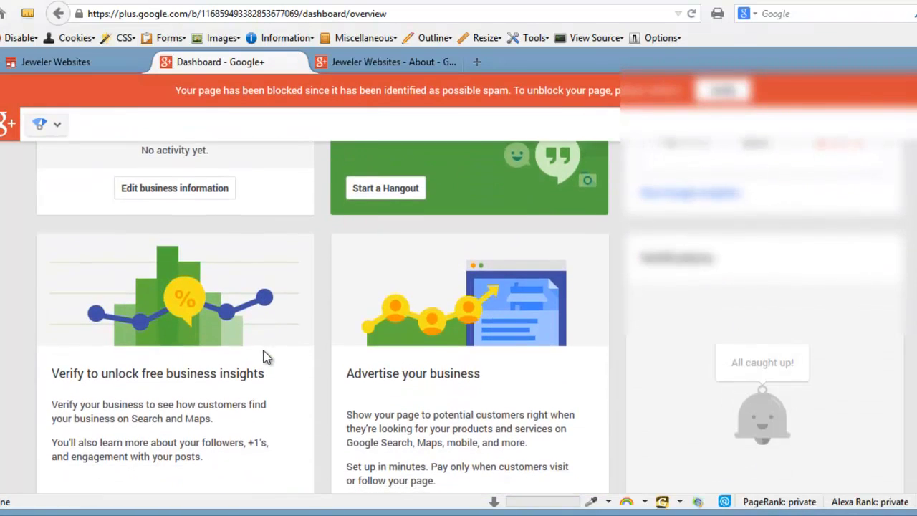
pyautogui.scroll(-1, 262, 358)
pyautogui.scroll(-1, 653, 359)
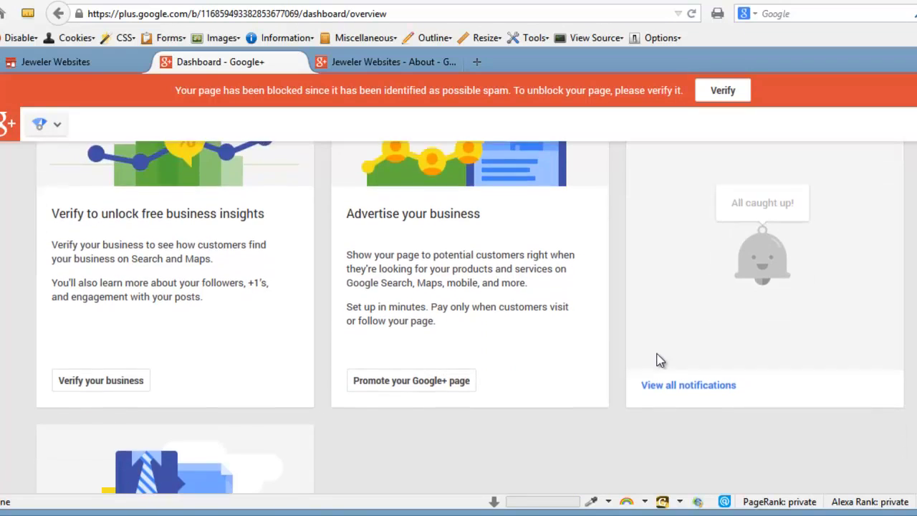
pyautogui.scroll(-3, 659, 360)
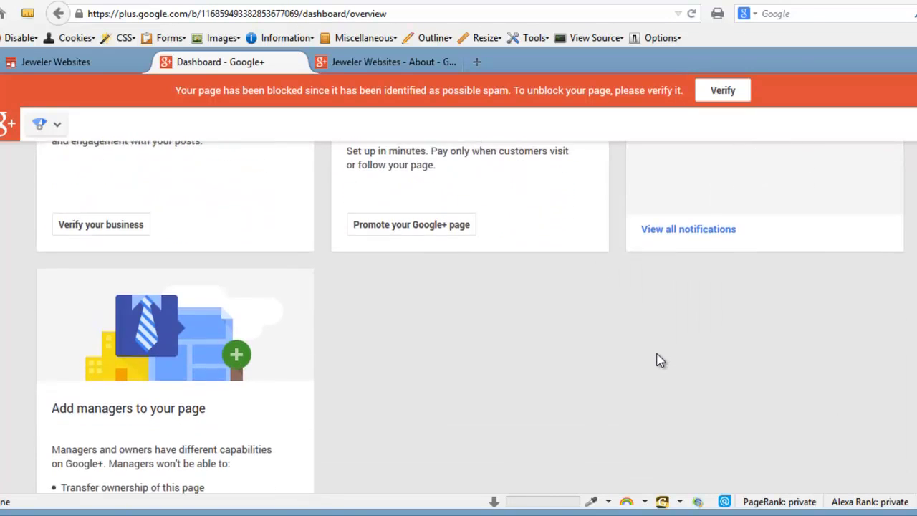
pyautogui.scroll(5, 659, 360)
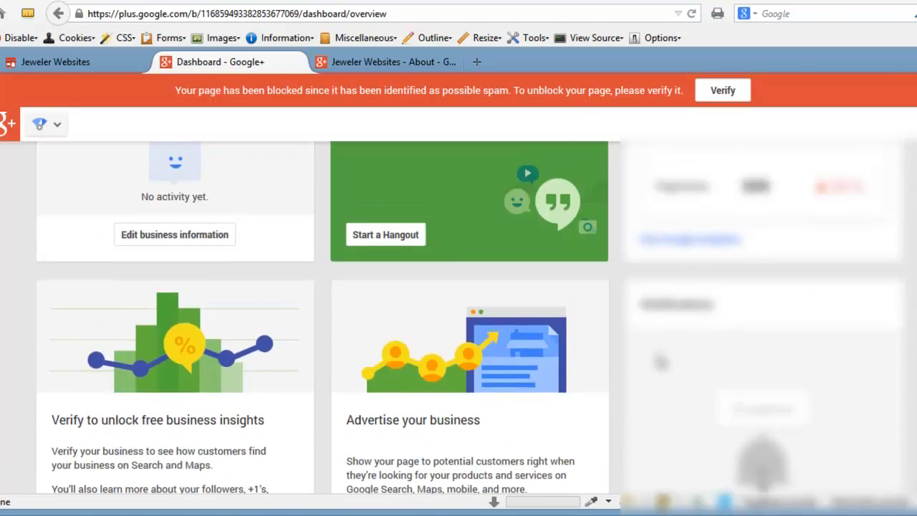
pyautogui.scroll(-1, 278, 399)
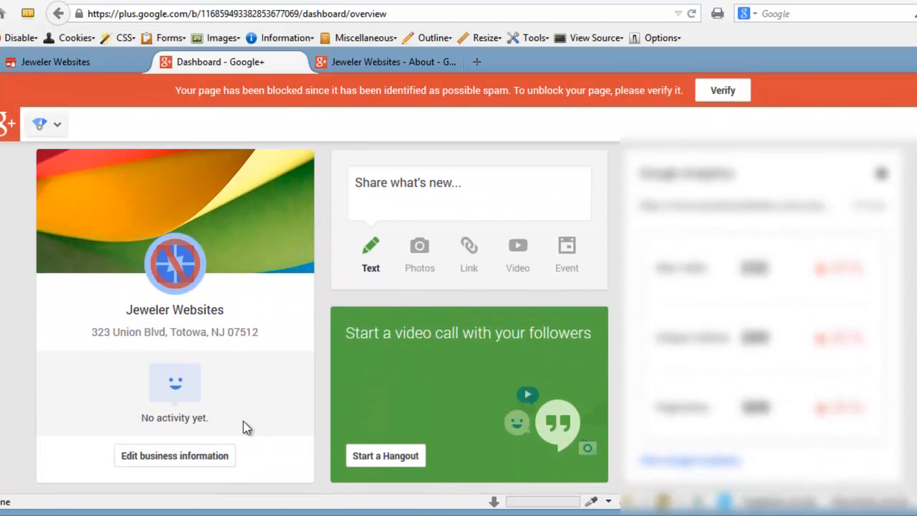
# Open the blocked page's business information for editing and examine the duplicate notice and the locked listing fields.
pyautogui.click(182, 461)
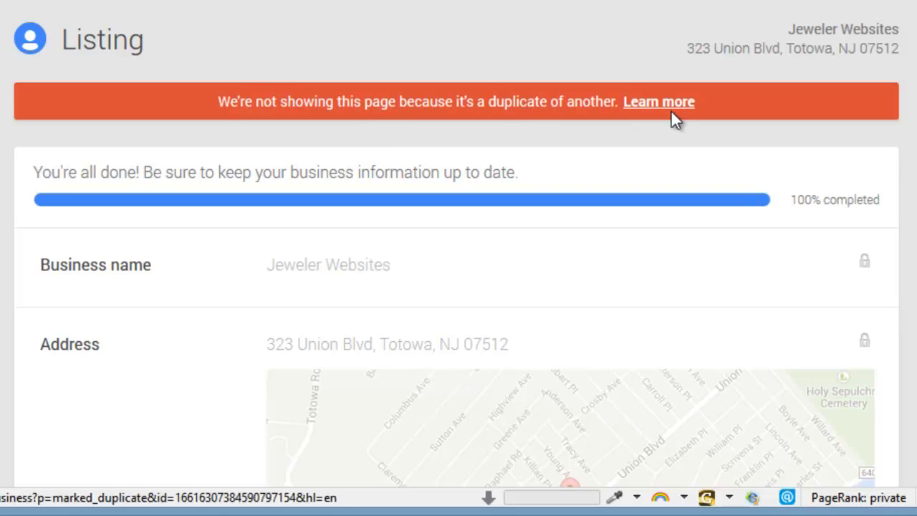
pyautogui.doubleClick(516, 103)
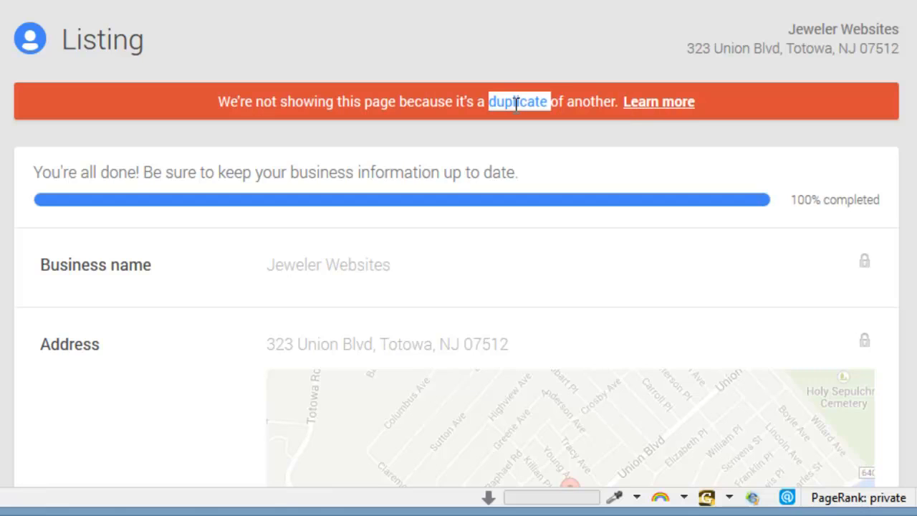
pyautogui.click(516, 102)
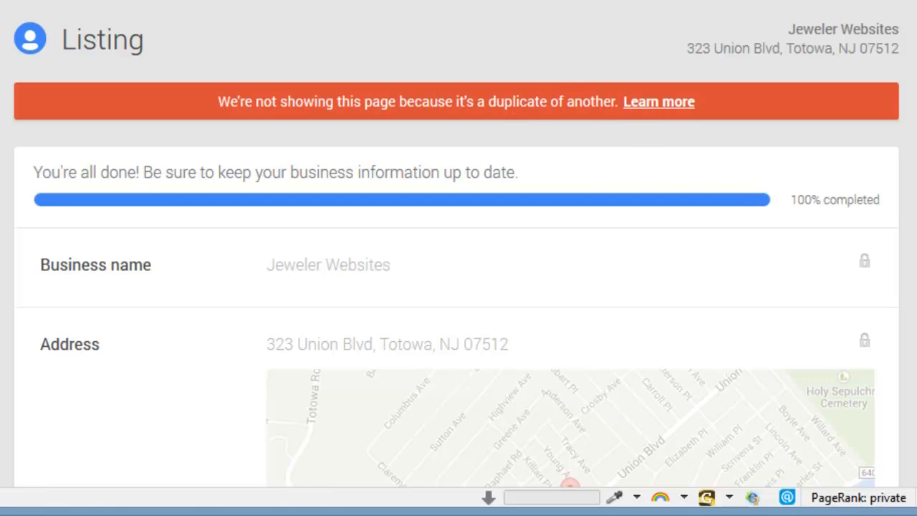
pyautogui.scroll(-6, 459, 287)
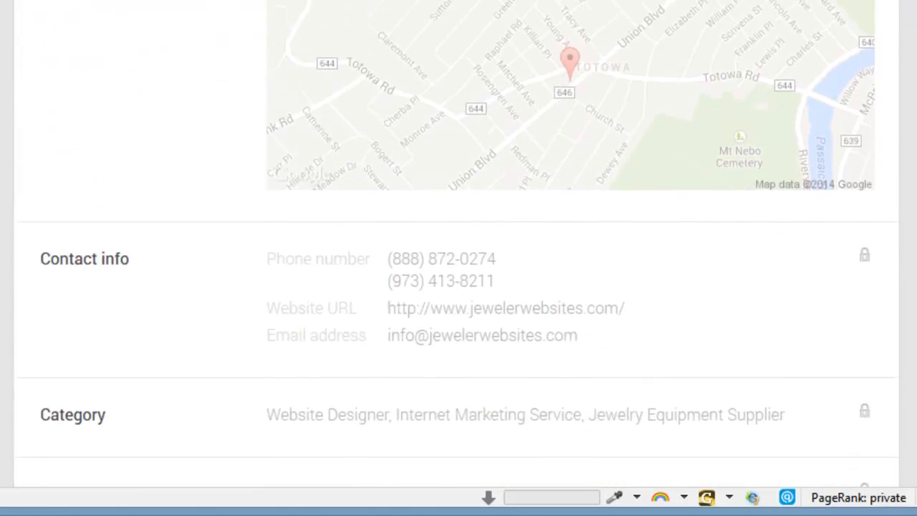
pyautogui.scroll(-5, 458, 287)
pyautogui.scroll(5, 458, 287)
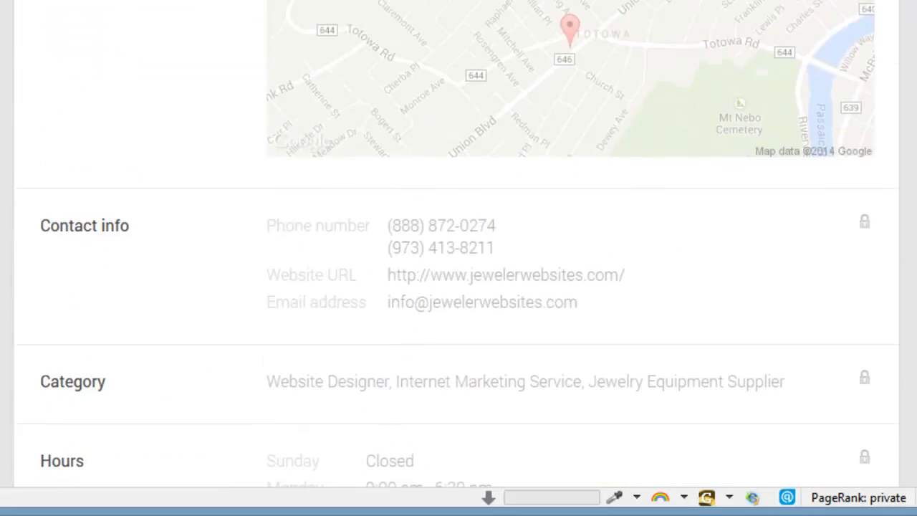
pyautogui.scroll(4, 857, 95)
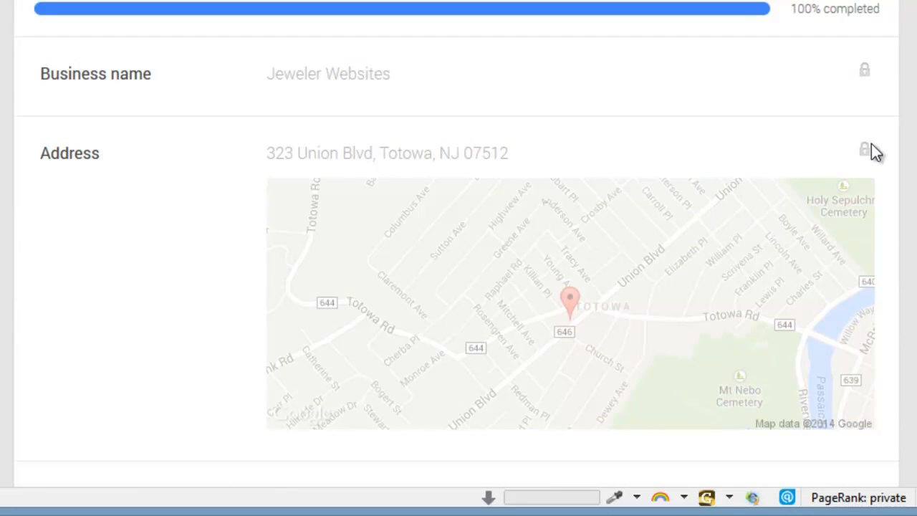
pyautogui.scroll(-6, 458, 287)
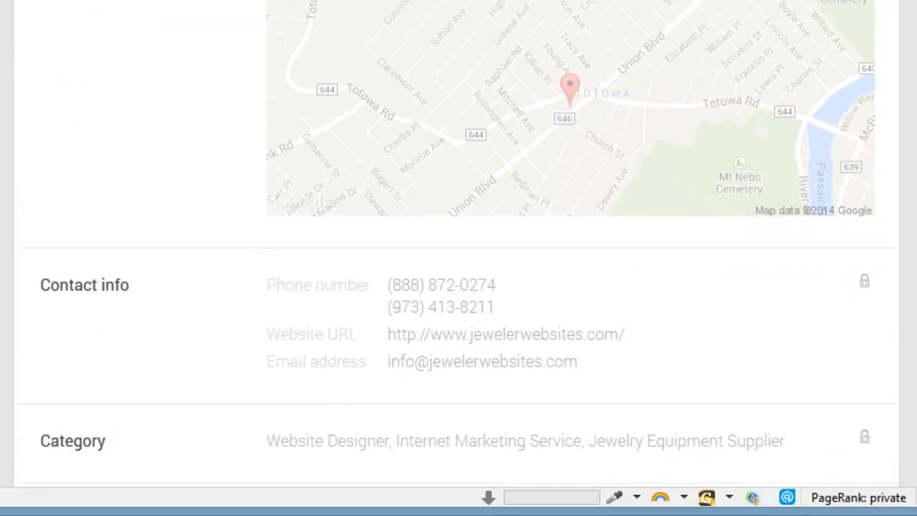
pyautogui.scroll(-6, 459, 243)
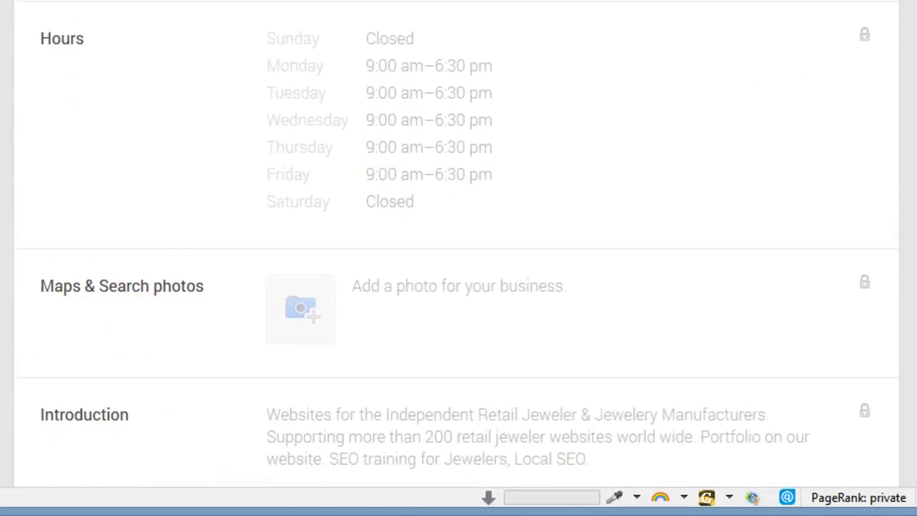
# Start deleting the blocked page from its listing management options and bring up the Google+ page deletion confirmation from its settings.
pyautogui.scroll(-2, 459, 244)
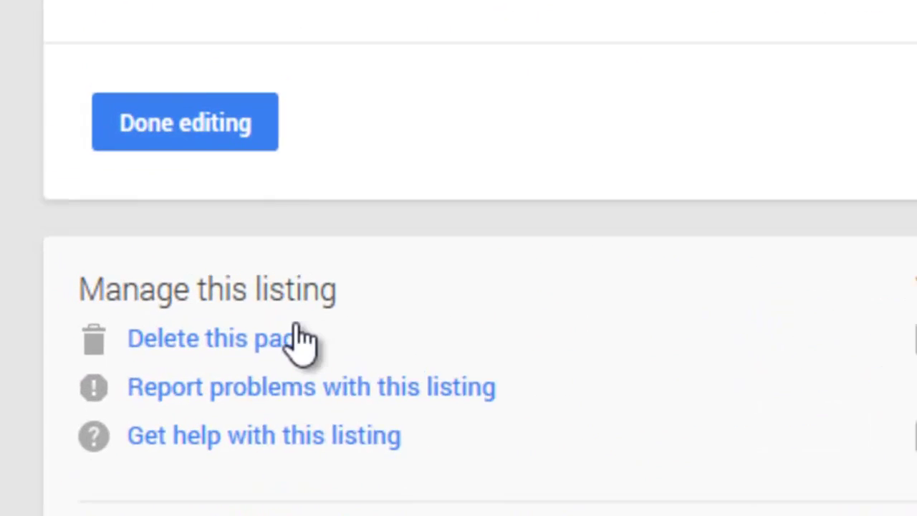
pyautogui.click(208, 352)
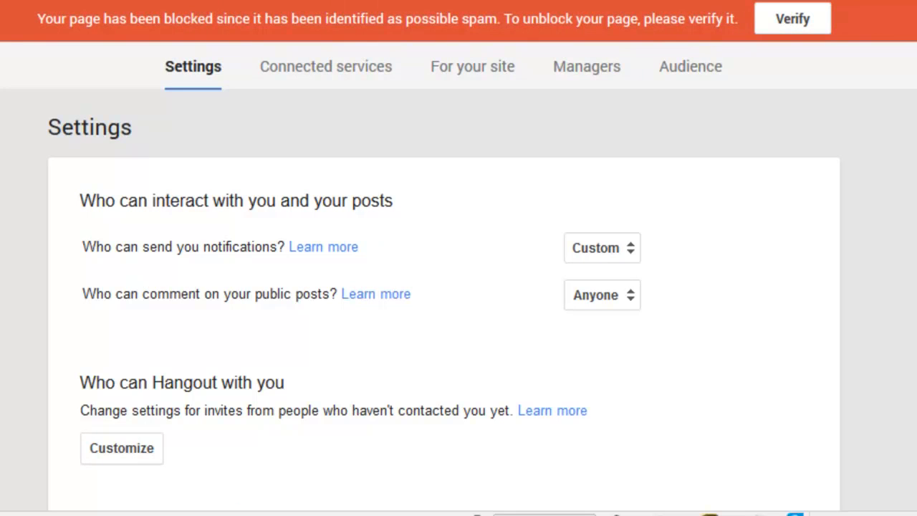
pyautogui.scroll(-5, 459, 287)
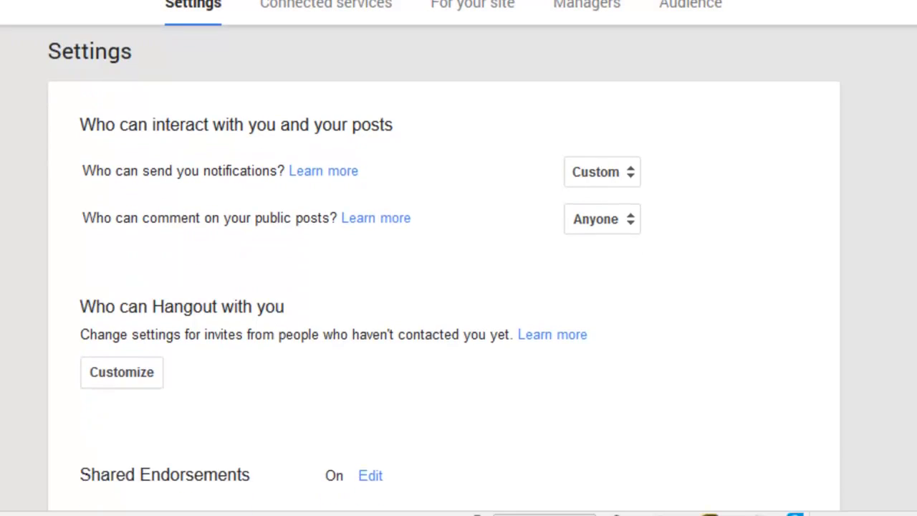
pyautogui.scroll(-4, 459, 286)
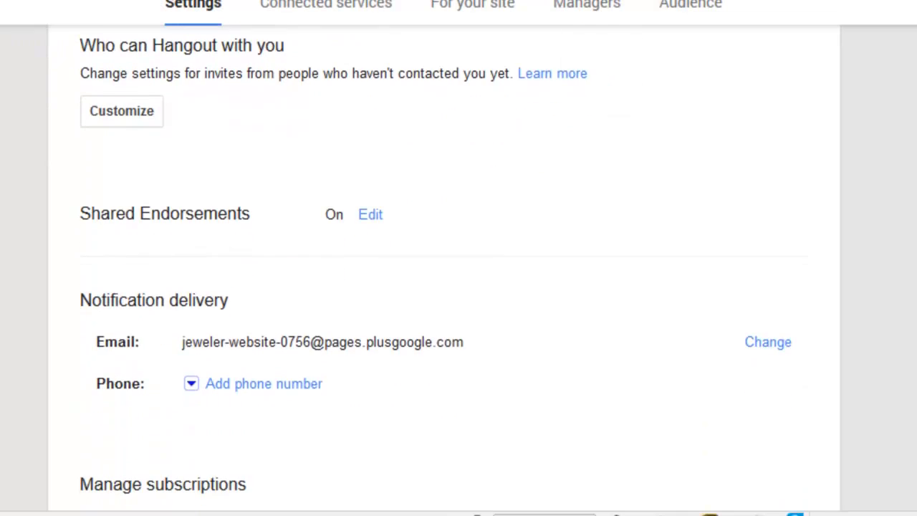
pyautogui.scroll(-6, 459, 286)
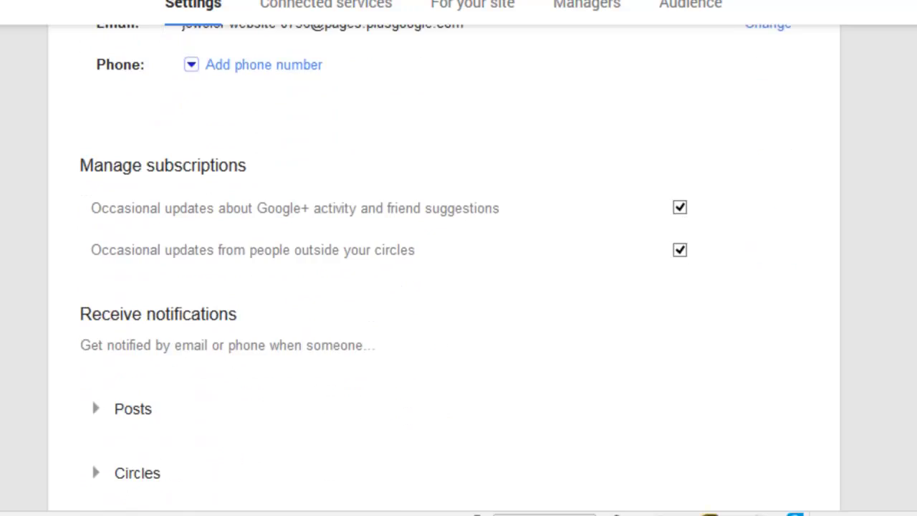
pyautogui.scroll(-7, 458, 287)
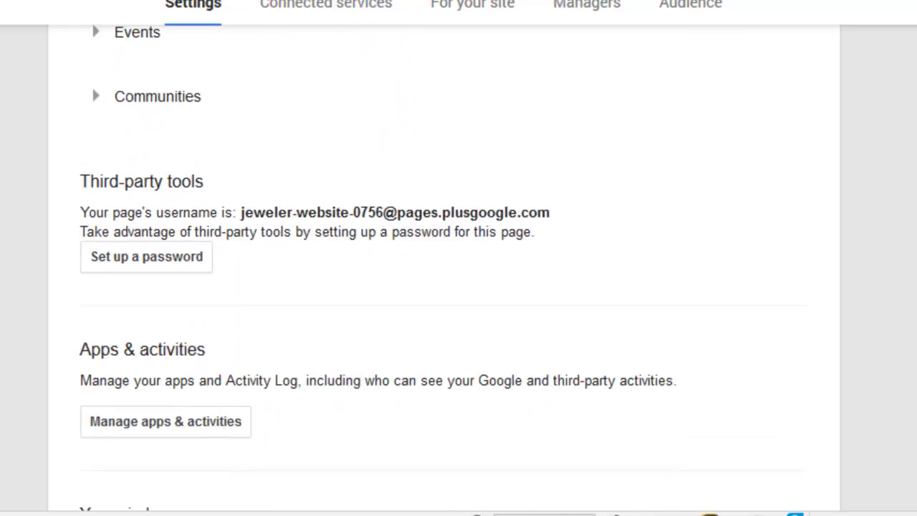
pyautogui.scroll(-7, 458, 287)
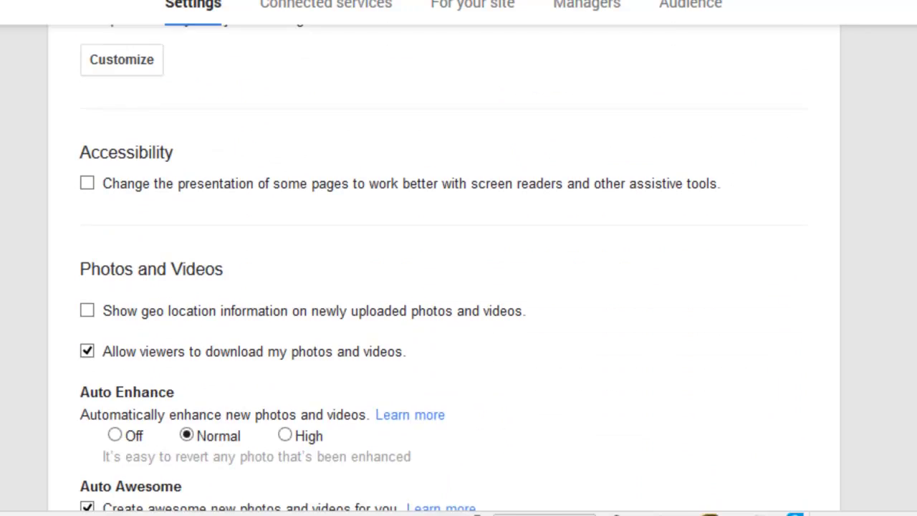
pyautogui.scroll(-6, 458, 287)
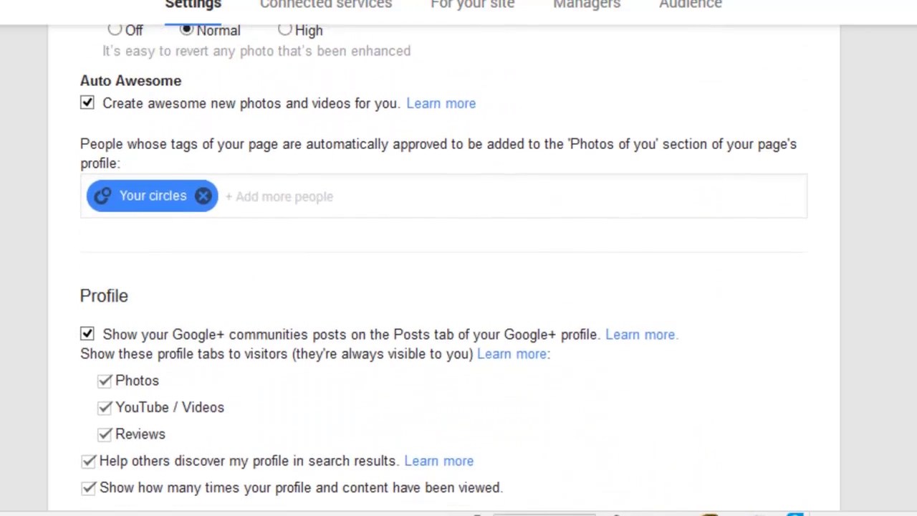
pyautogui.scroll(-1, 459, 287)
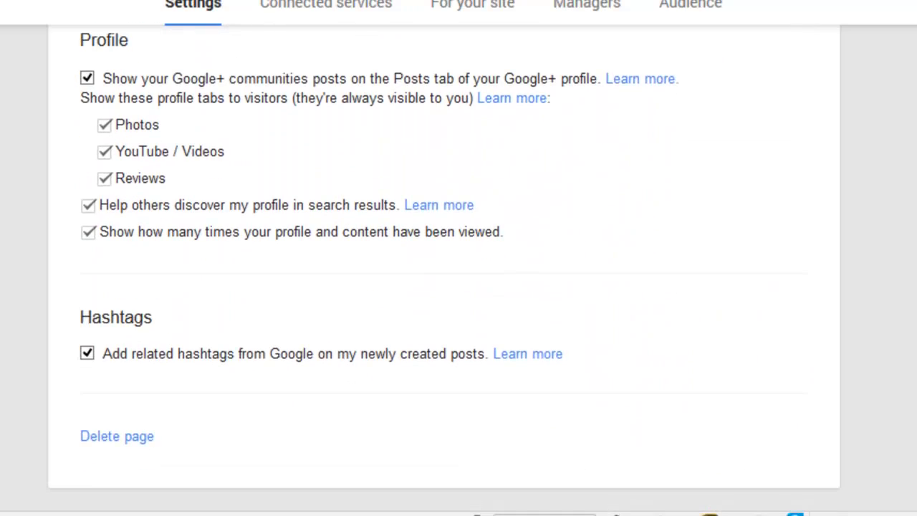
pyautogui.click(117, 439)
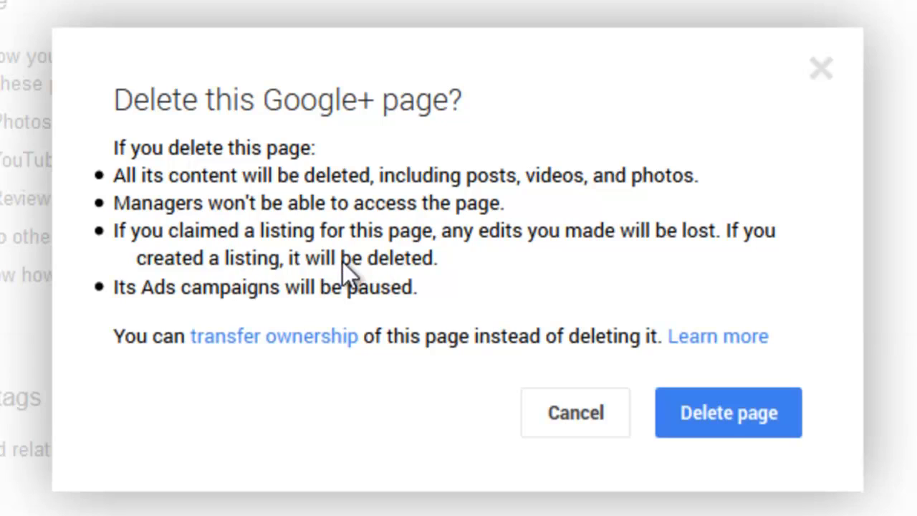
# Highlight the consequences for claimed or created listings, confirm the page deletion, and sign in again with the account password.
pyautogui.tripleClick(168, 229)
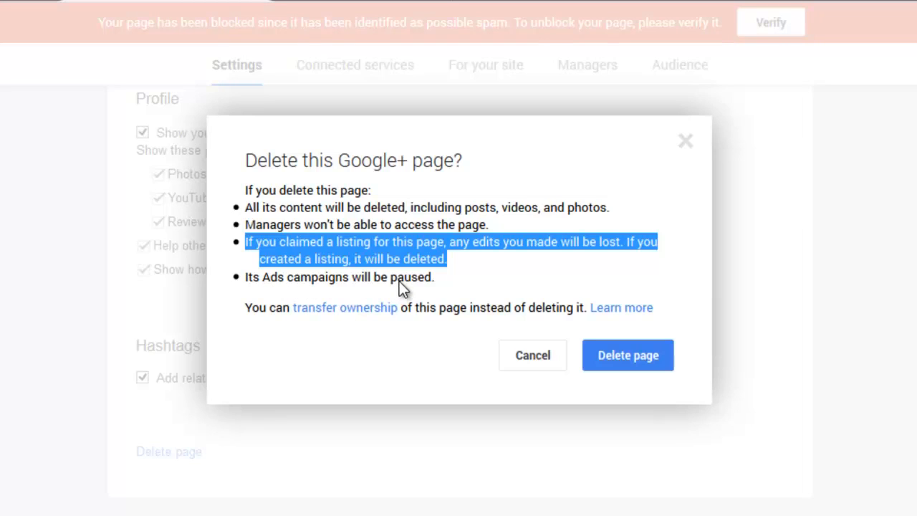
pyautogui.click(636, 357)
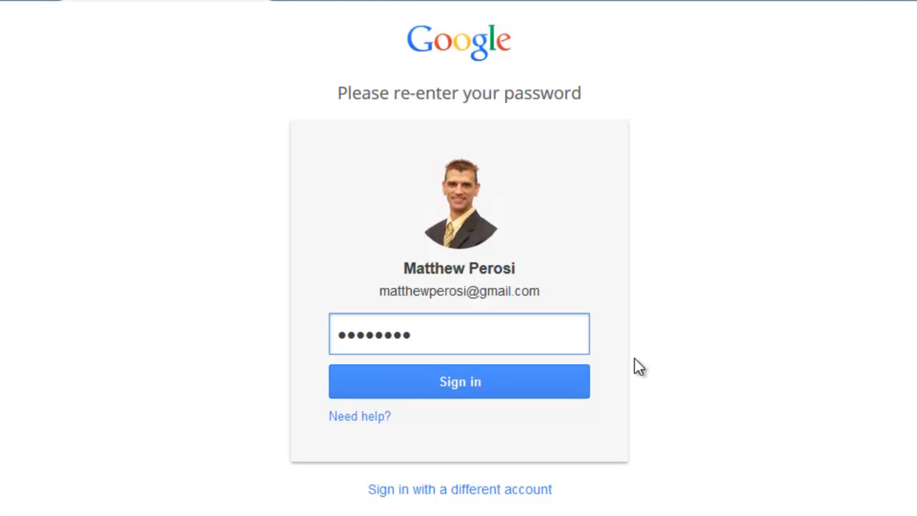
pyautogui.moveTo(430, 332); pyautogui.dragTo(323, 323)
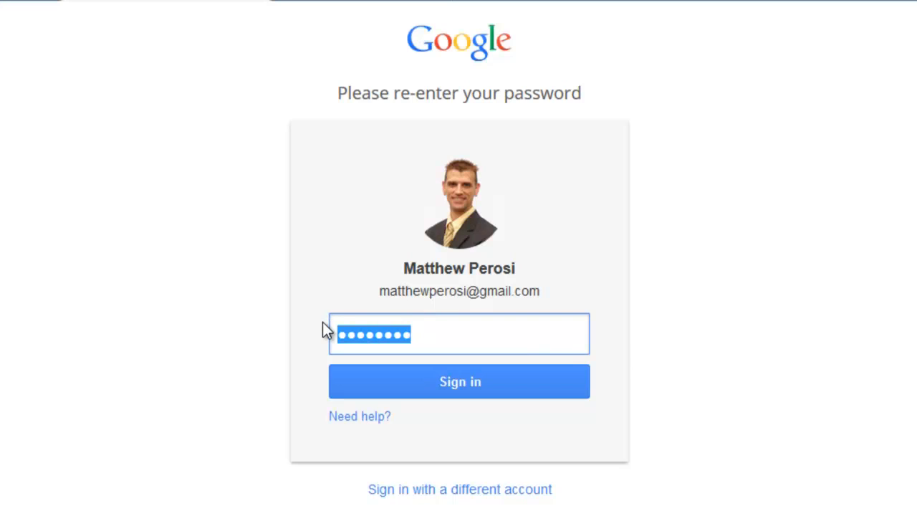
pyautogui.write('•••••')
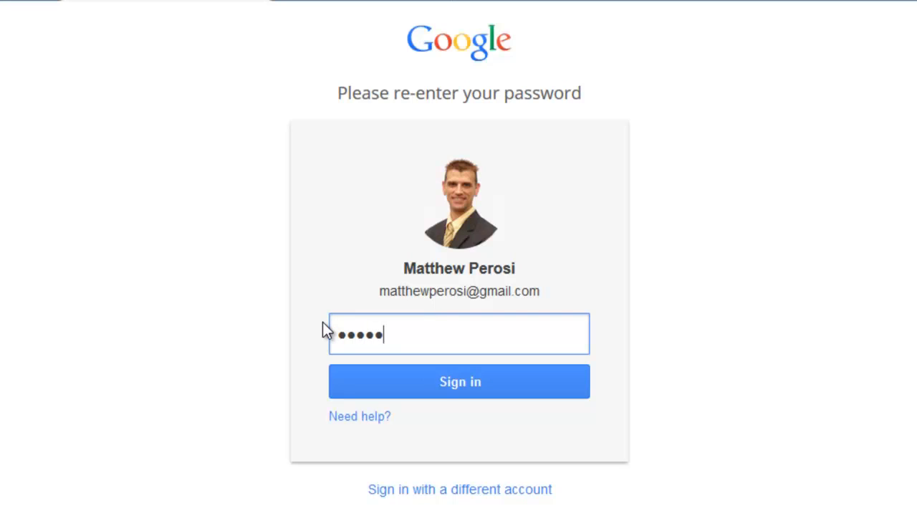
pyautogui.write('•••')
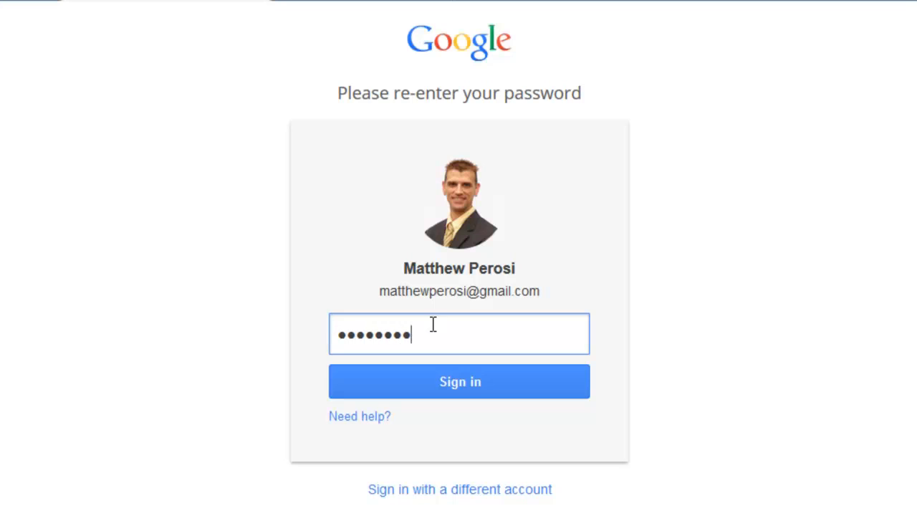
pyautogui.click(481, 381)
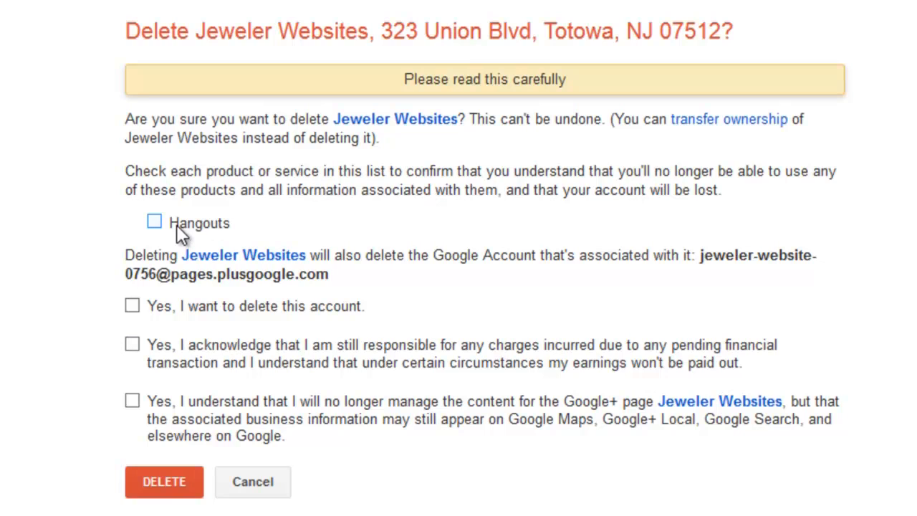
# Accept the Hangouts, account deletion, pending charges and content management acknowledgements, and permanently delete the Jeweler Websites page.
pyautogui.click(156, 224)
pyautogui.click(133, 307)
pyautogui.click(133, 347)
pyautogui.click(133, 401)
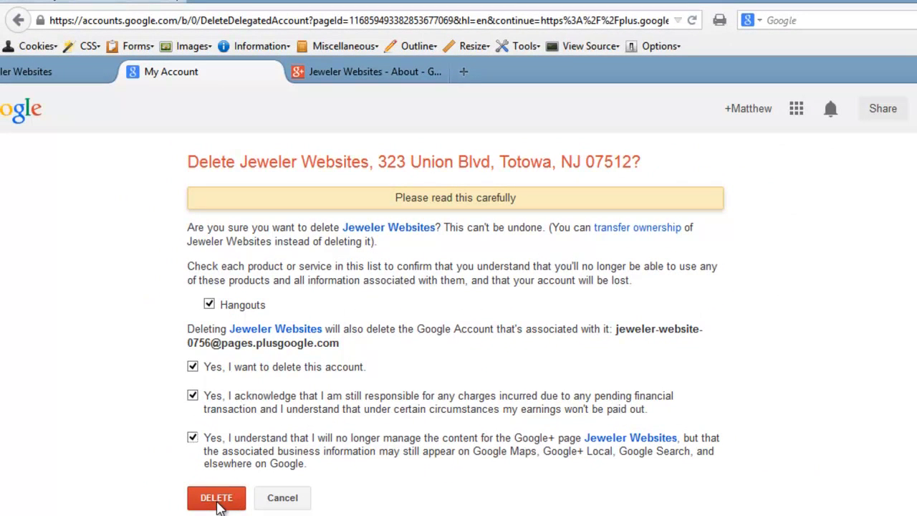
pyautogui.click(218, 502)
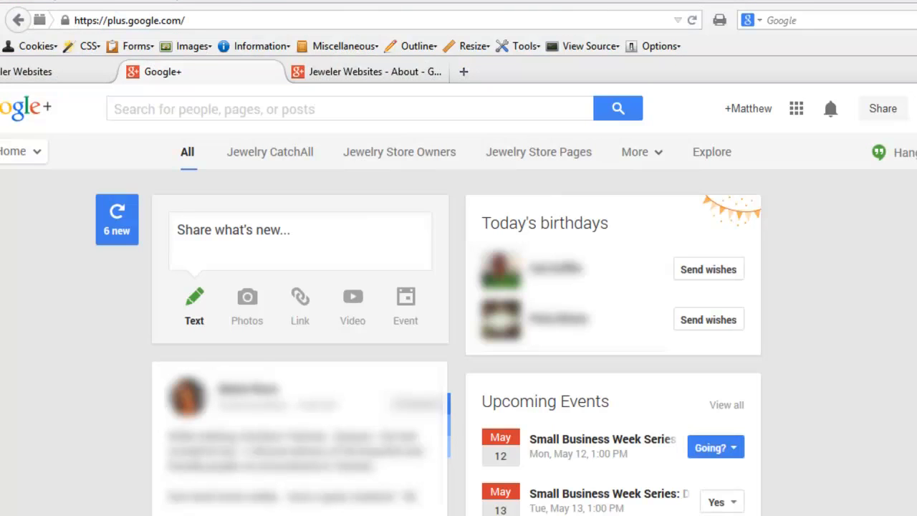
# Return from the unverified listing's dashboard to All Listings and reload it to check for the duplicate Jeweler Websites entry.
pyautogui.click(21, 77)
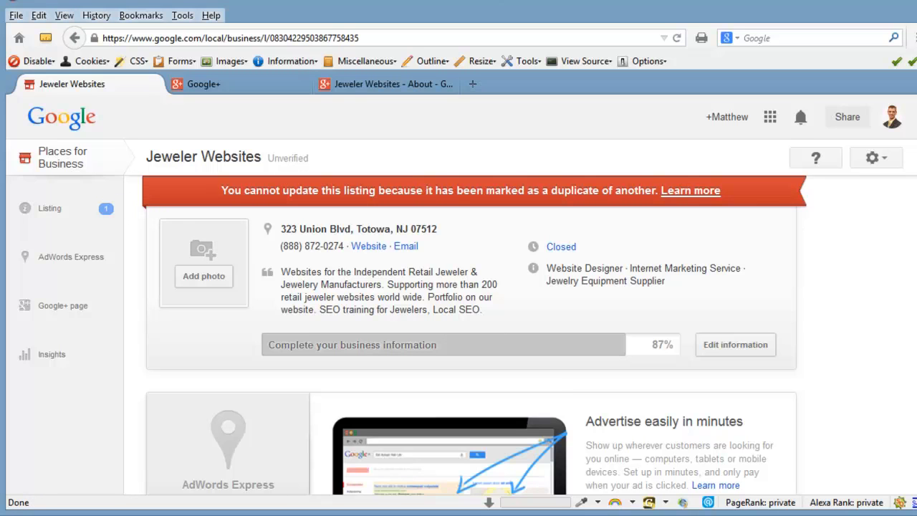
pyautogui.scroll(-4, 471, 335)
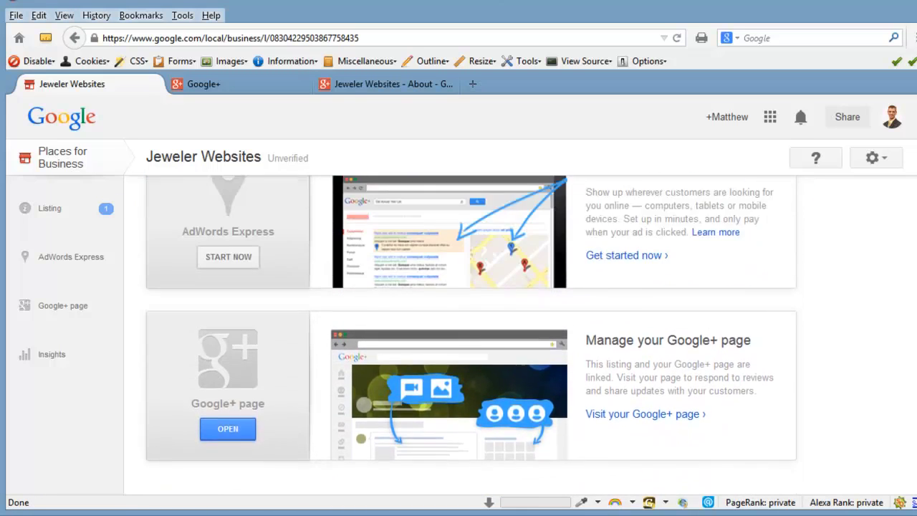
pyautogui.scroll(4, 472, 336)
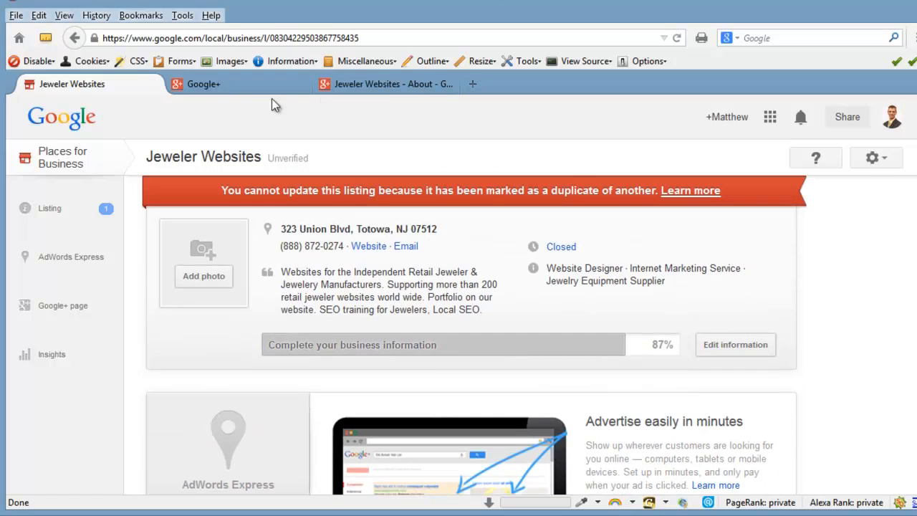
pyautogui.click(64, 164)
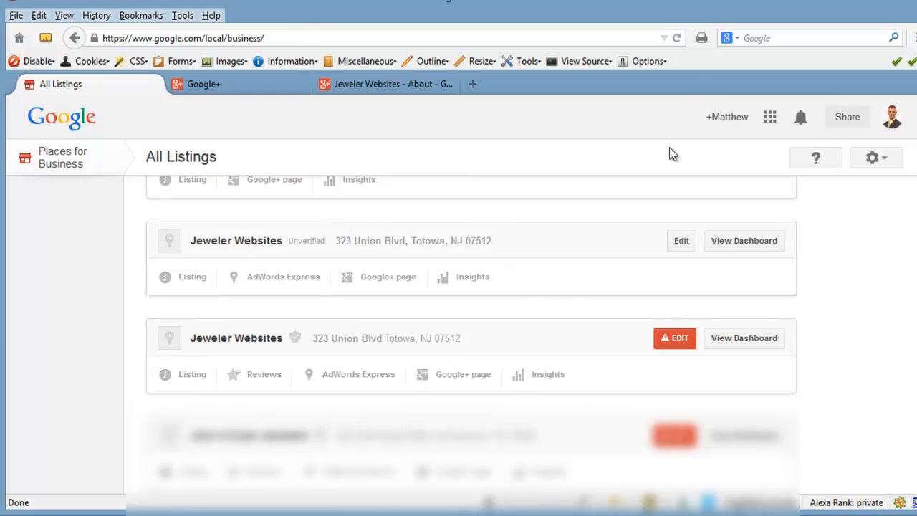
pyautogui.click(678, 38)
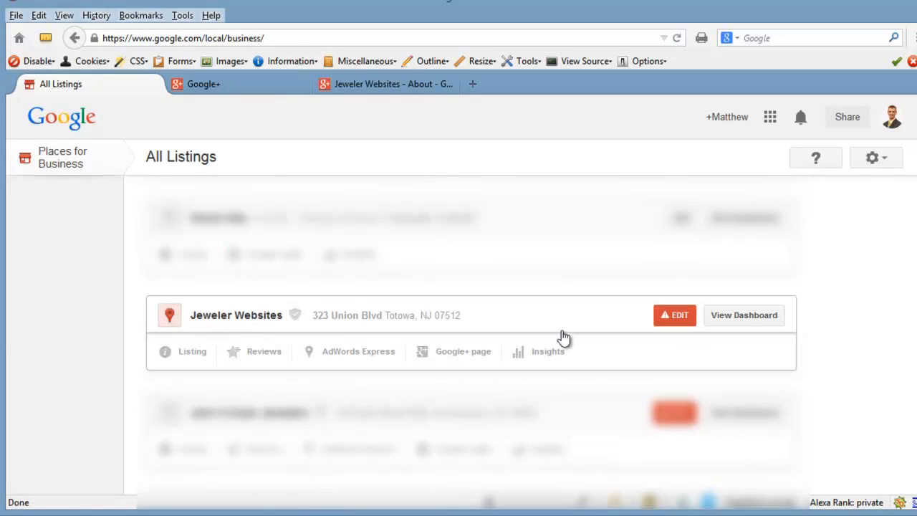
# Open the overview of managed Google+ pages and look through it for any remaining duplicate Jeweler Websites page.
pyautogui.click(217, 83)
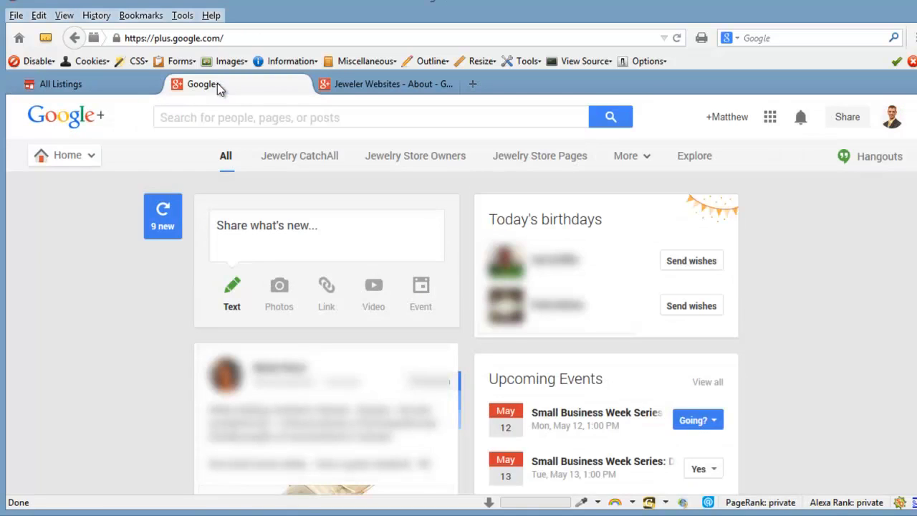
pyautogui.moveTo(80, 162)
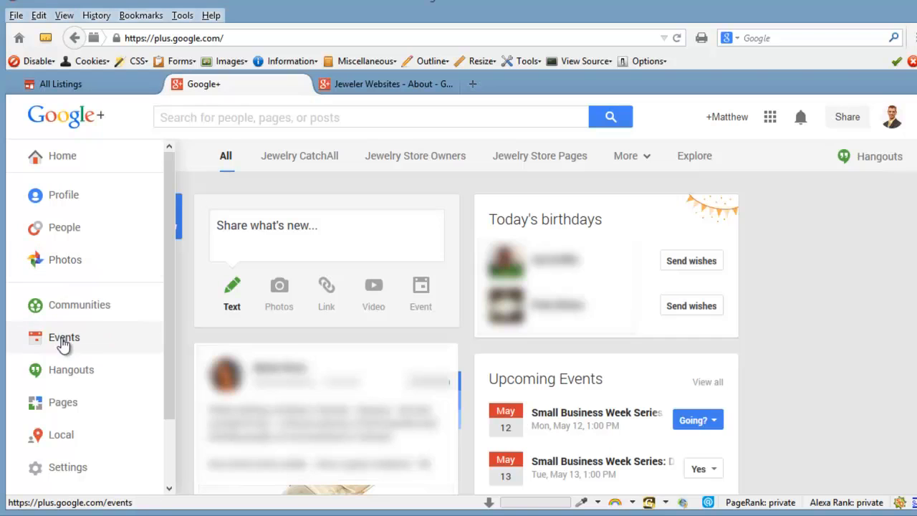
pyautogui.click(63, 406)
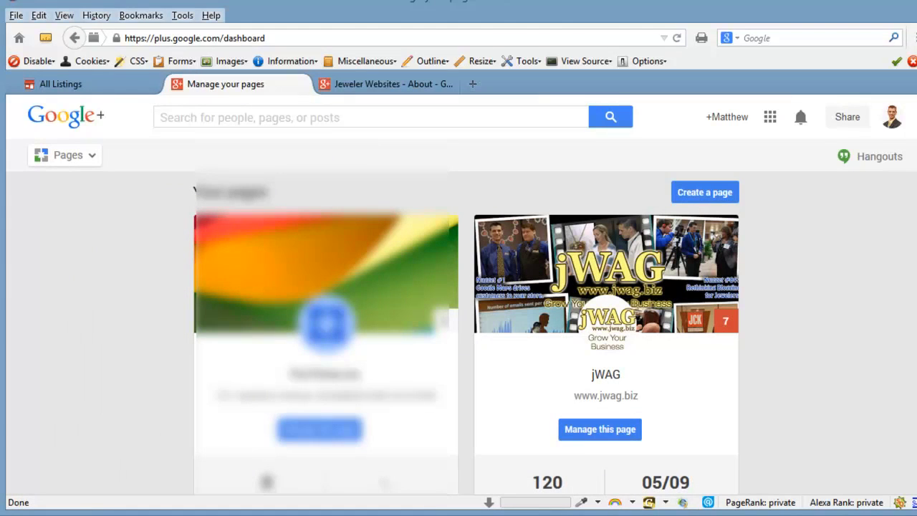
pyautogui.scroll(-2, 459, 294)
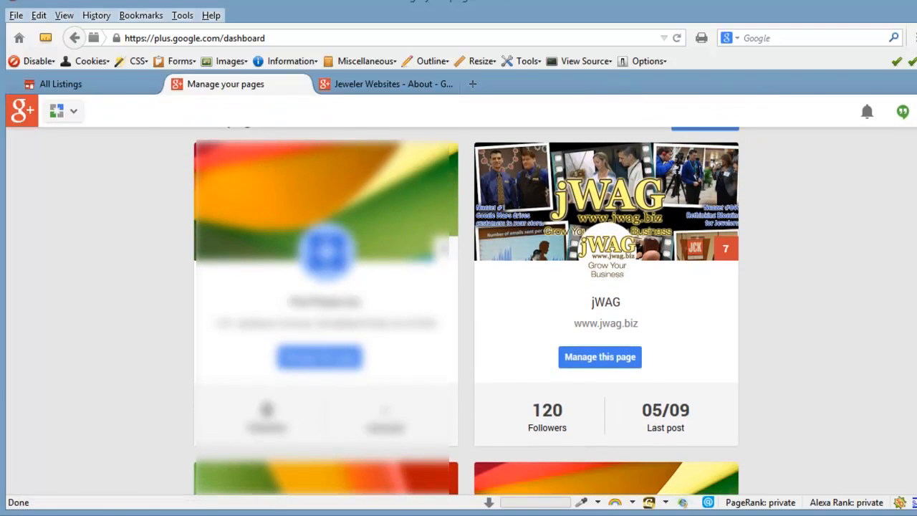
pyautogui.scroll(-4, 343, 275)
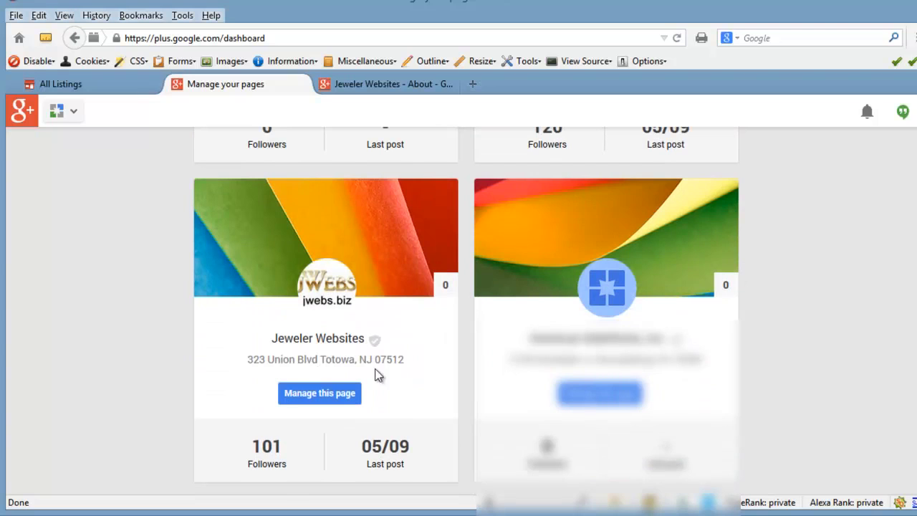
pyautogui.scroll(-4, 466, 315)
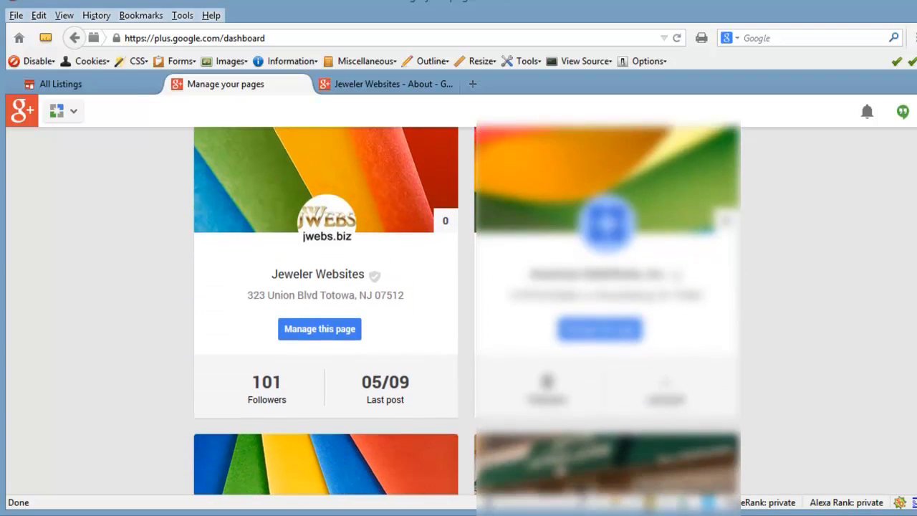
pyautogui.scroll(-8, 465, 316)
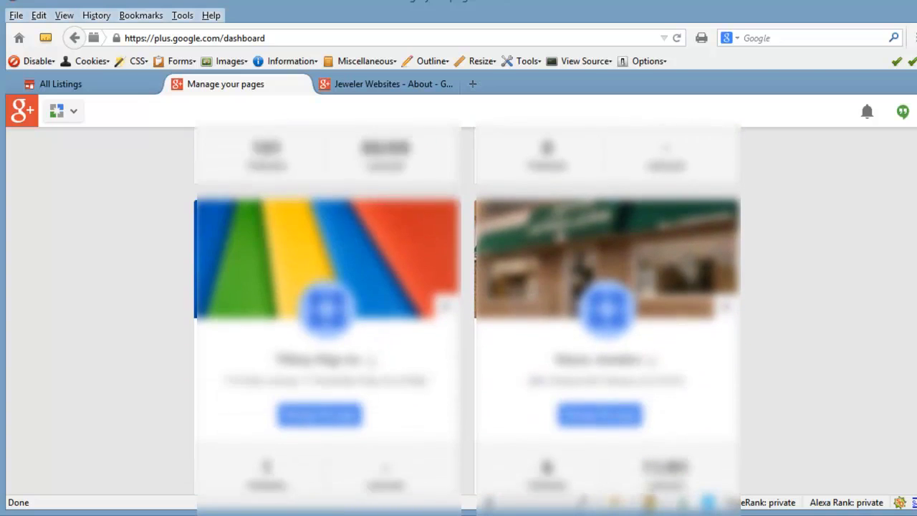
pyautogui.scroll(-3, 465, 315)
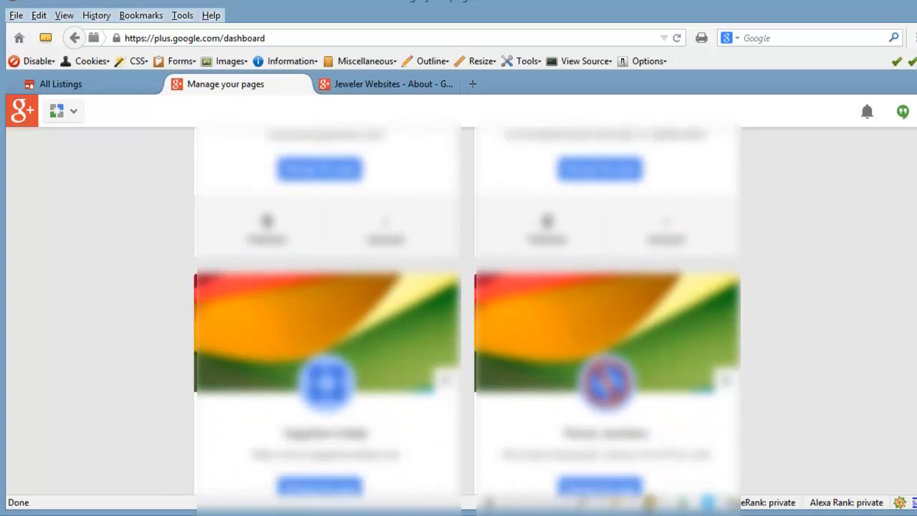
pyautogui.scroll(7, 466, 315)
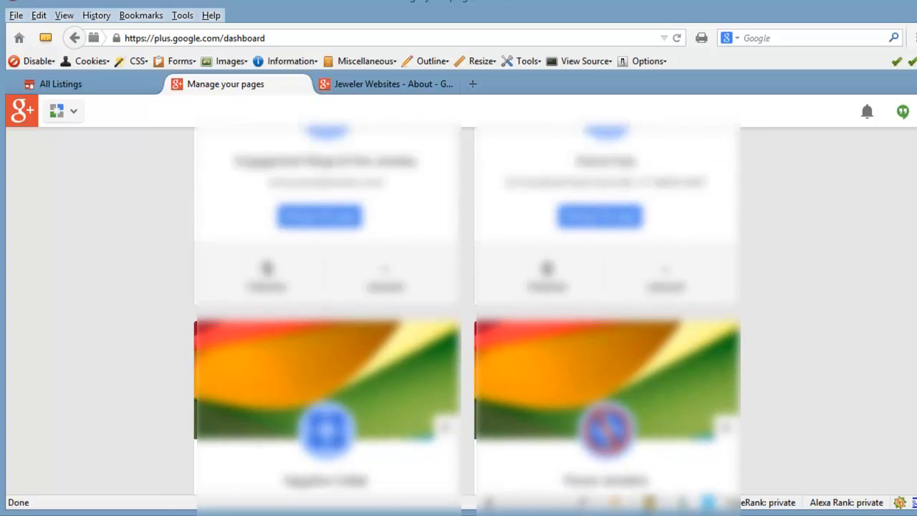
pyautogui.scroll(6, 466, 315)
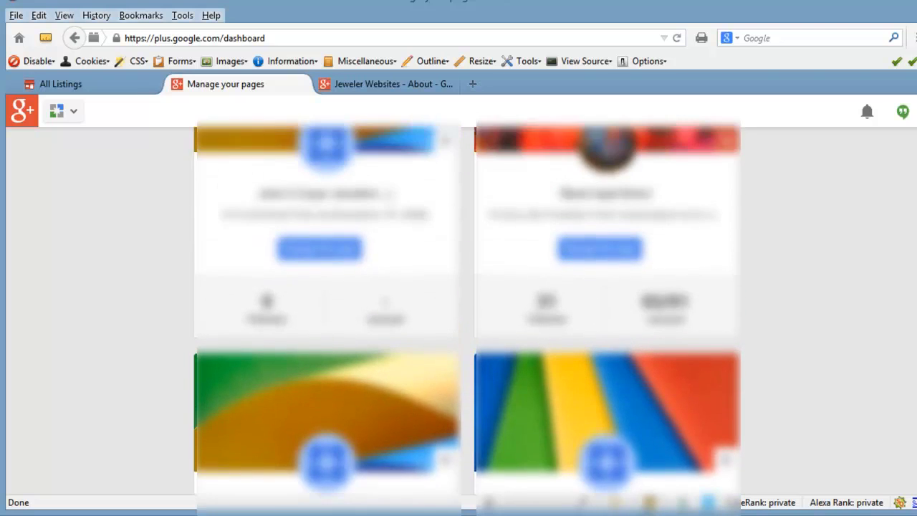
pyautogui.scroll(10, 466, 315)
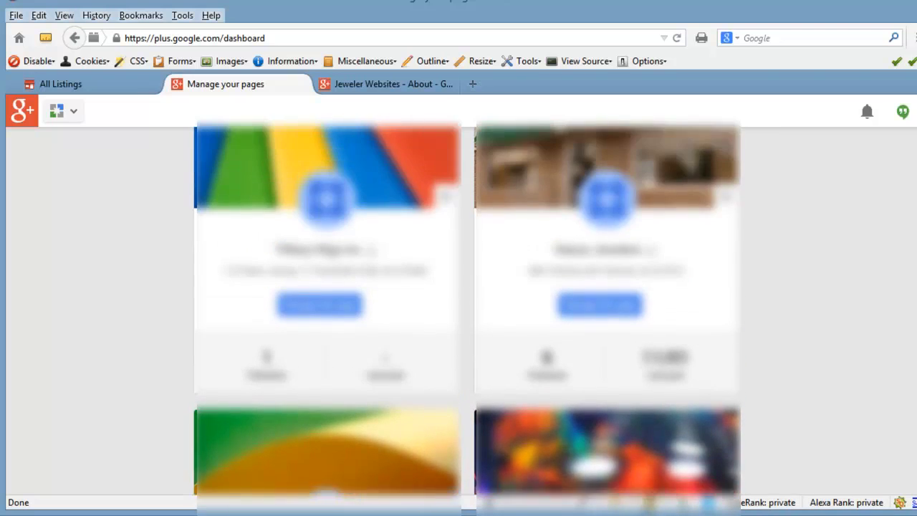
pyautogui.scroll(8, 466, 315)
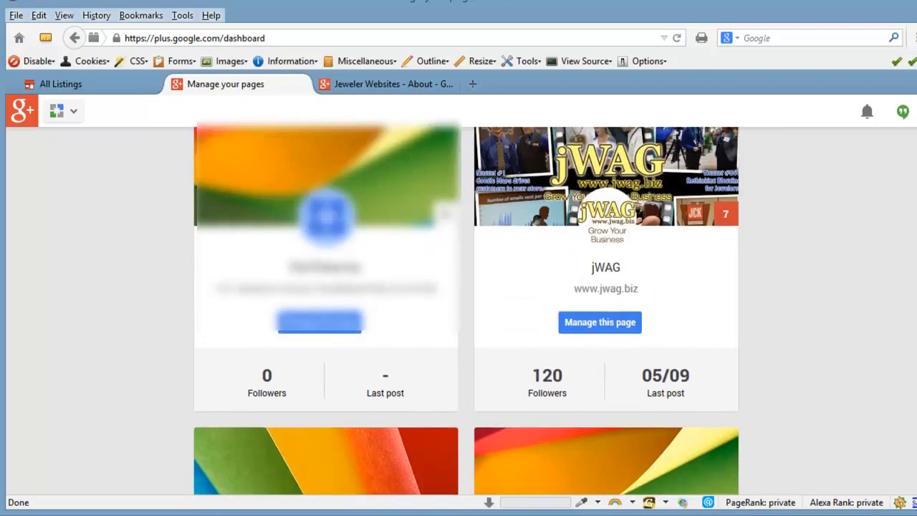